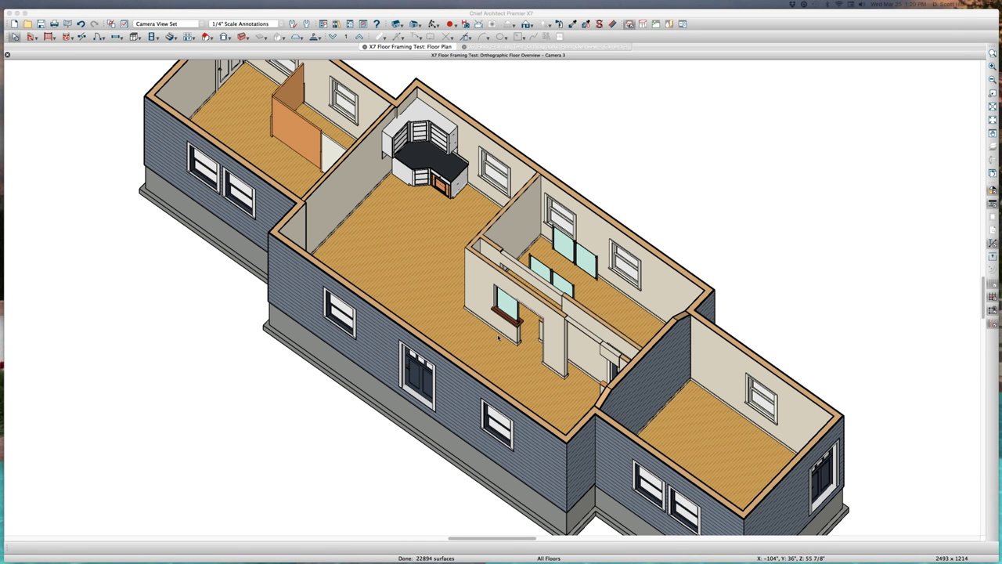
Step: Select two adjacent glass railing panels and copy them, dismissing the items-not-copied warning
scroll(562, 246, "up", 2)
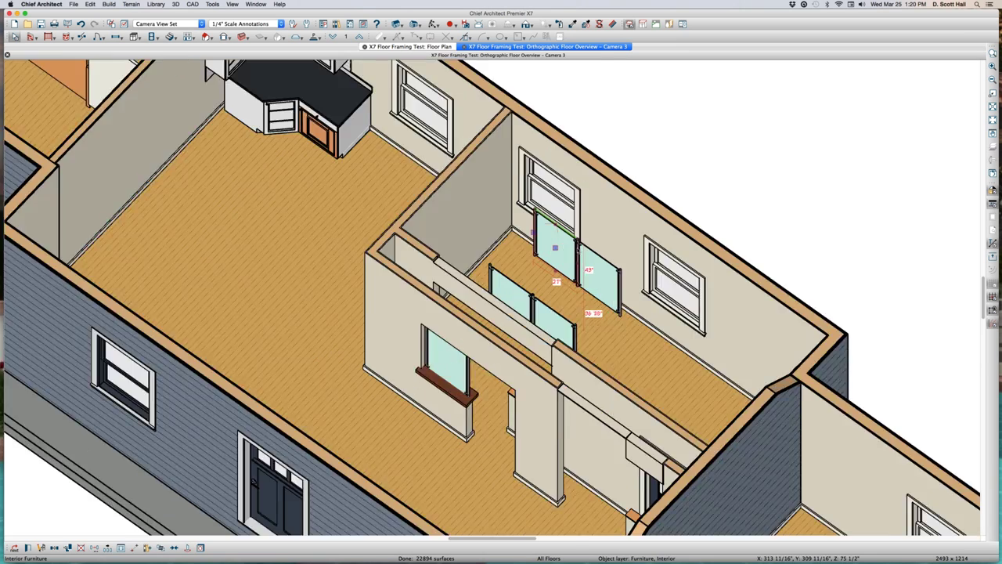
scroll(572, 239, "up", 2)
scroll(595, 228, "up", 2)
scroll(595, 228, "down", 2)
scroll(596, 234, "down", 2)
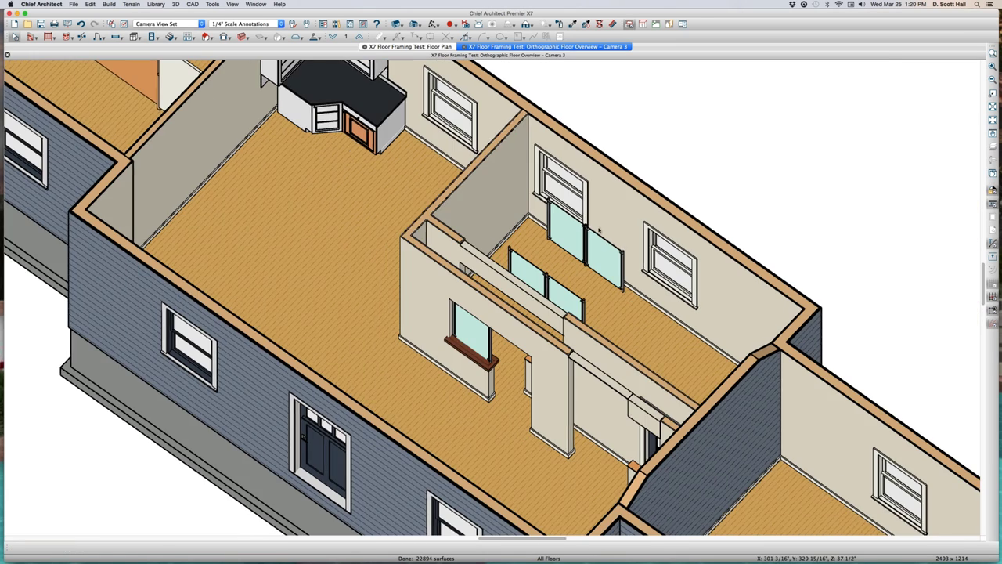
scroll(596, 239, "down", 2)
left_click(598, 242)
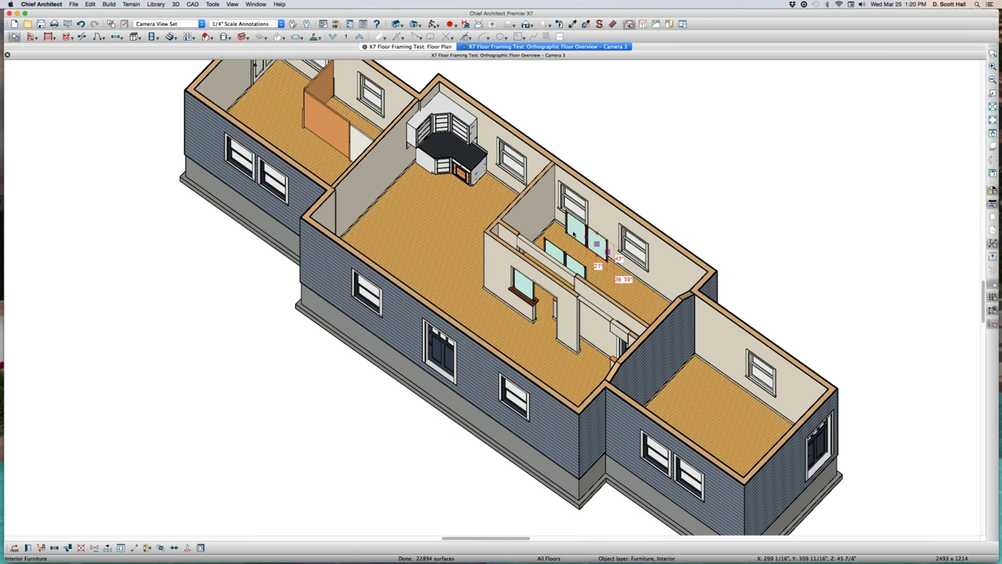
left_click(575, 228, "shift")
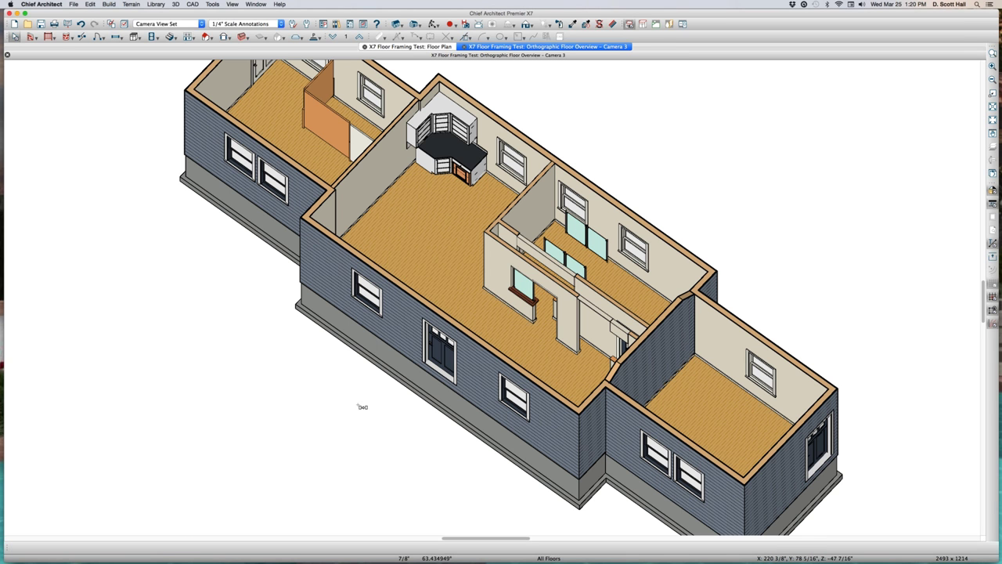
key("super+c")
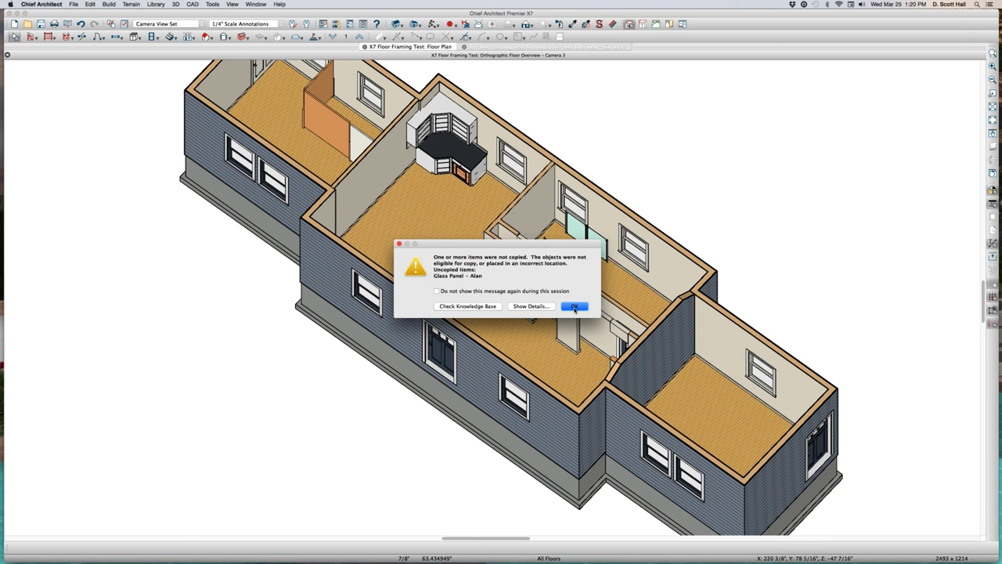
left_click(575, 306)
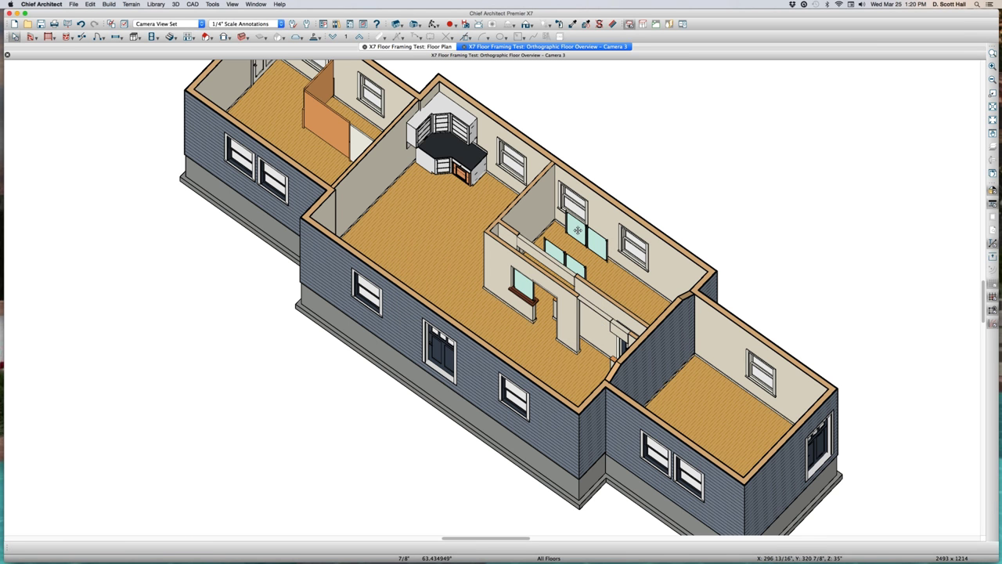
Step: Cancel the panel's specification and Cmd-drag a copy beneath the right-hand window
scroll(597, 244, "up", 5)
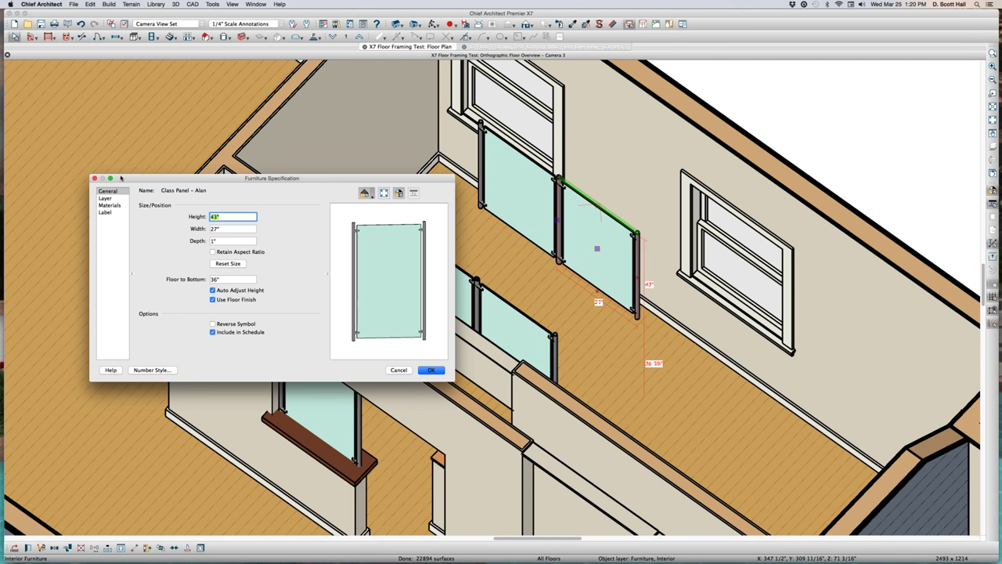
left_click(406, 373)
scroll(585, 229, "down", 2)
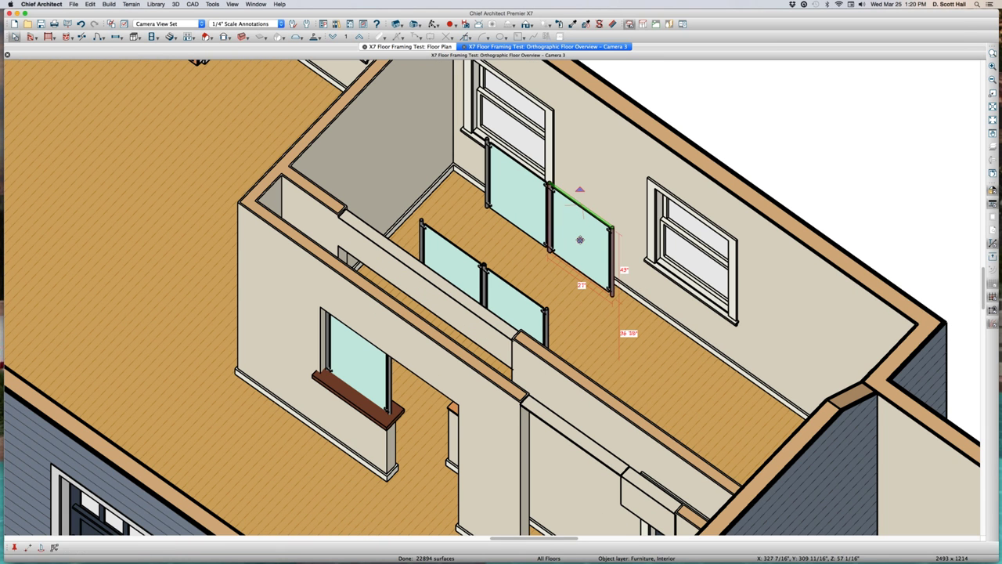
left_click_drag(581, 237, 678, 303)
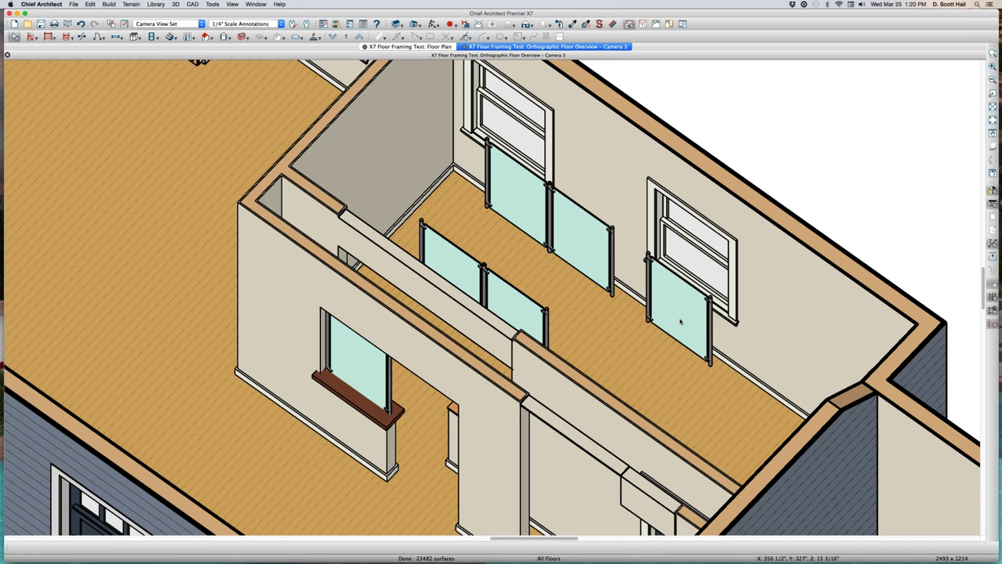
scroll(679, 316, "up", 1)
scroll(679, 314, "up", 2)
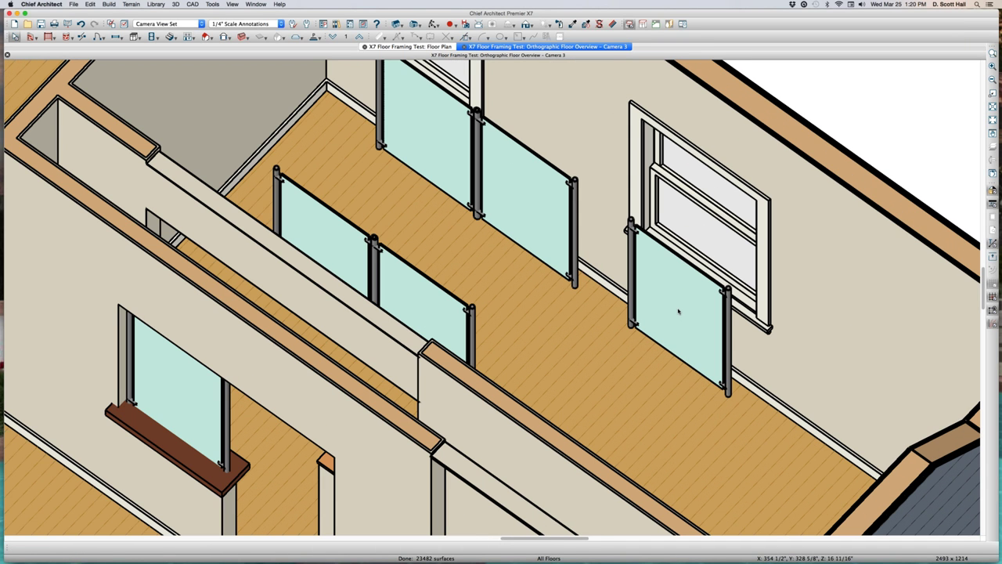
scroll(669, 328, "down", 1)
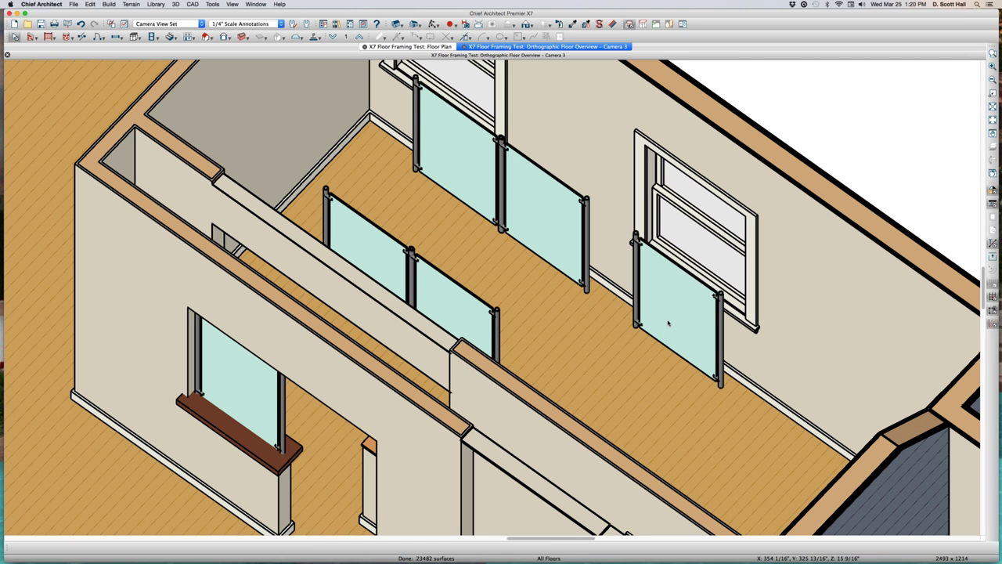
scroll(600, 248, "down", 2)
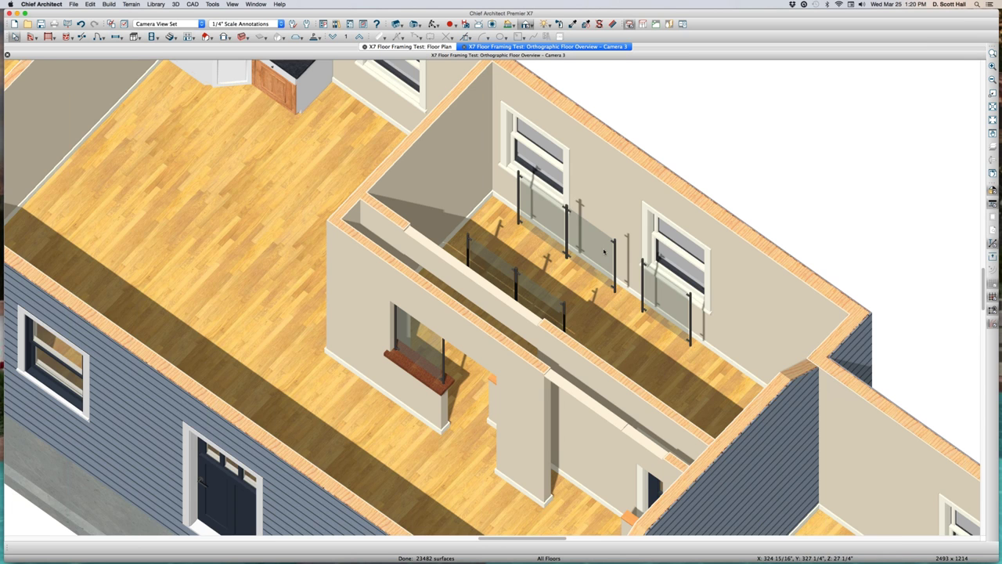
Step: Shift-select both railing panels and Cmd-drag a copy into the central room
scroll(600, 243, "up", 2)
scroll(548, 247, "up", 1)
scroll(527, 249, "up", 1)
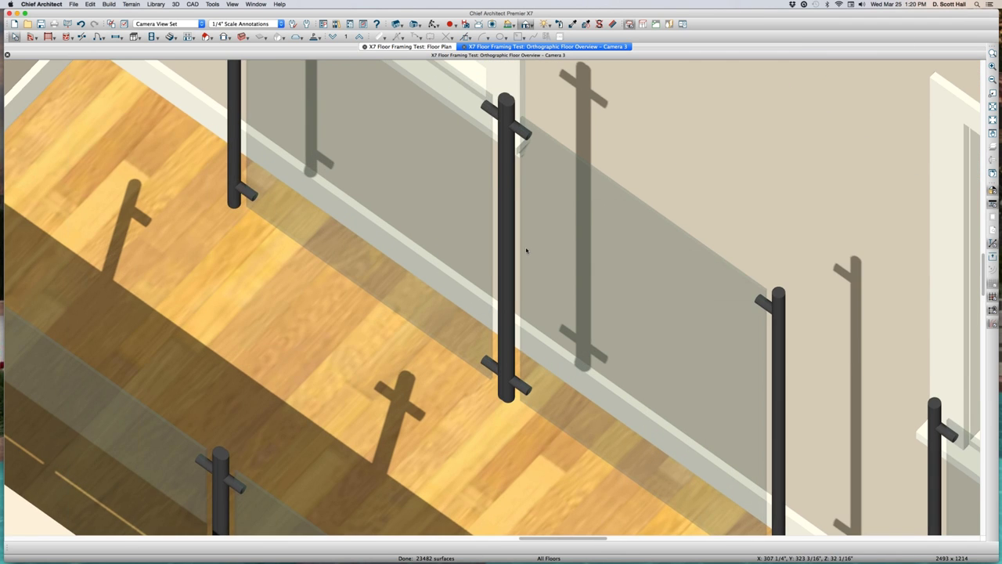
scroll(527, 249, "down", 2)
scroll(526, 250, "down", 2)
left_click(523, 250)
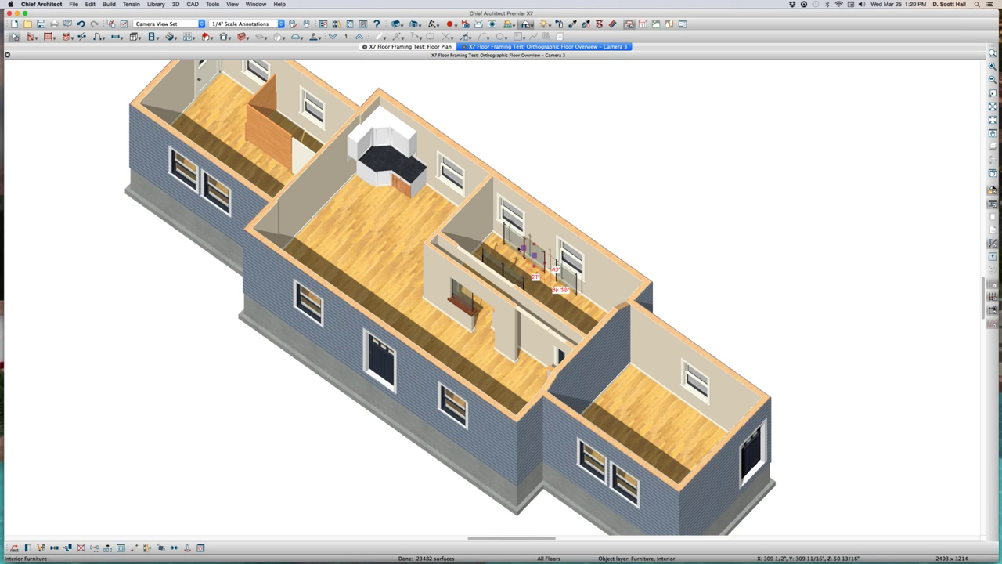
left_click(523, 247, "shift")
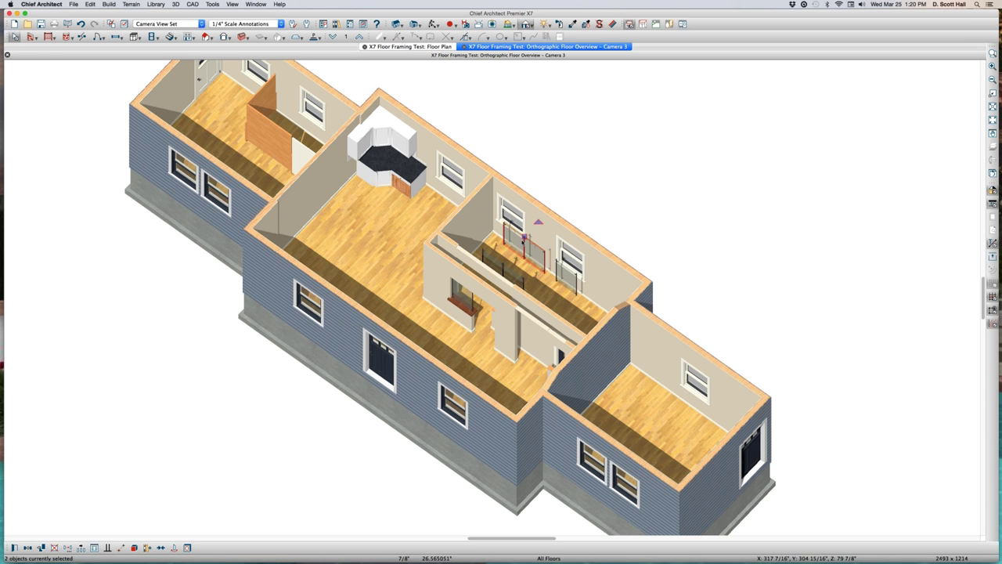
left_click_drag(523, 244, 357, 263)
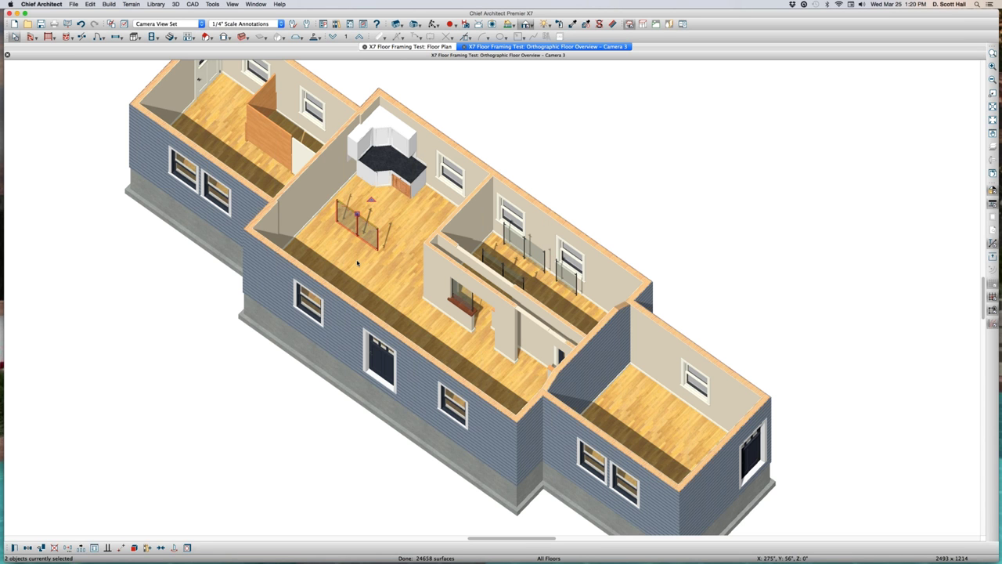
key("ctrl+v")
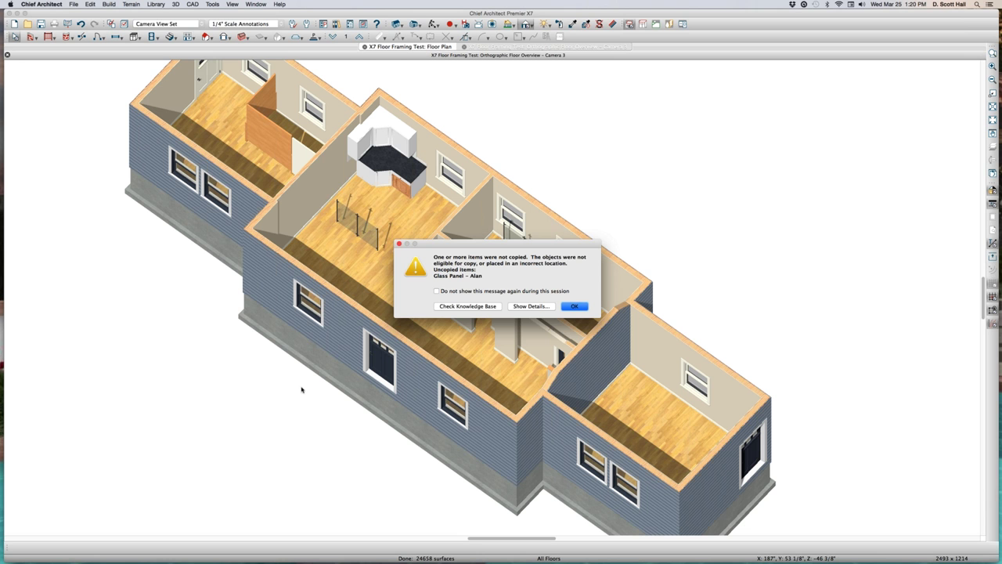
left_click(574, 306)
Step: Tile the 3D view beside the floor plan and select the railing copy outside the house
key("super+shift+v")
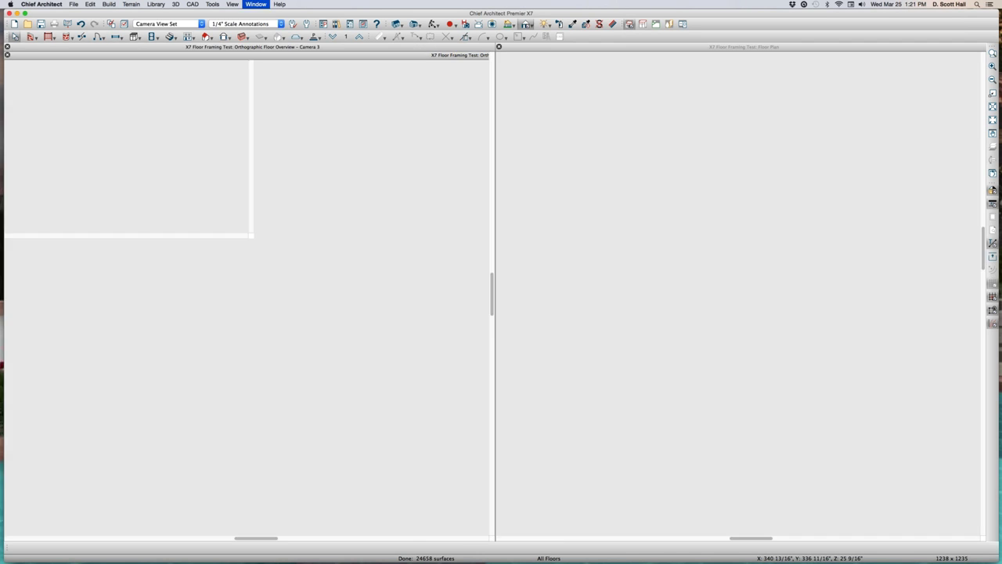
scroll(832, 159, "up", 2)
left_click(577, 212)
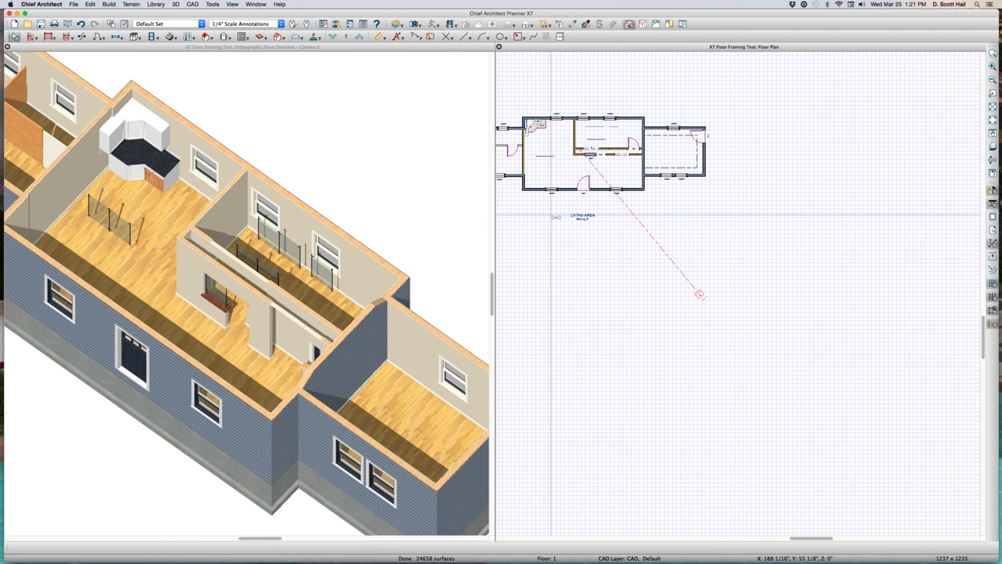
left_click(551, 202)
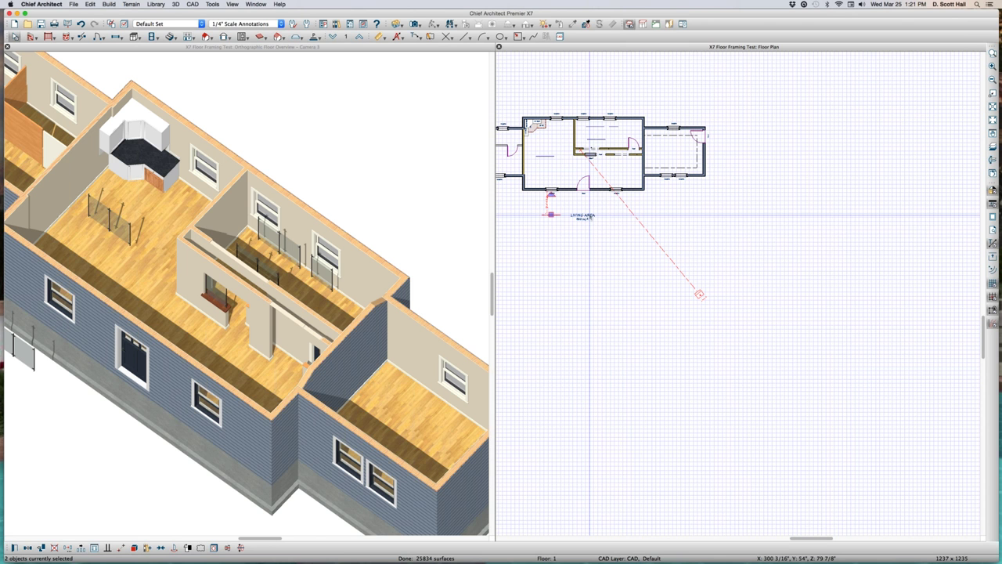
scroll(549, 212, "down", 3)
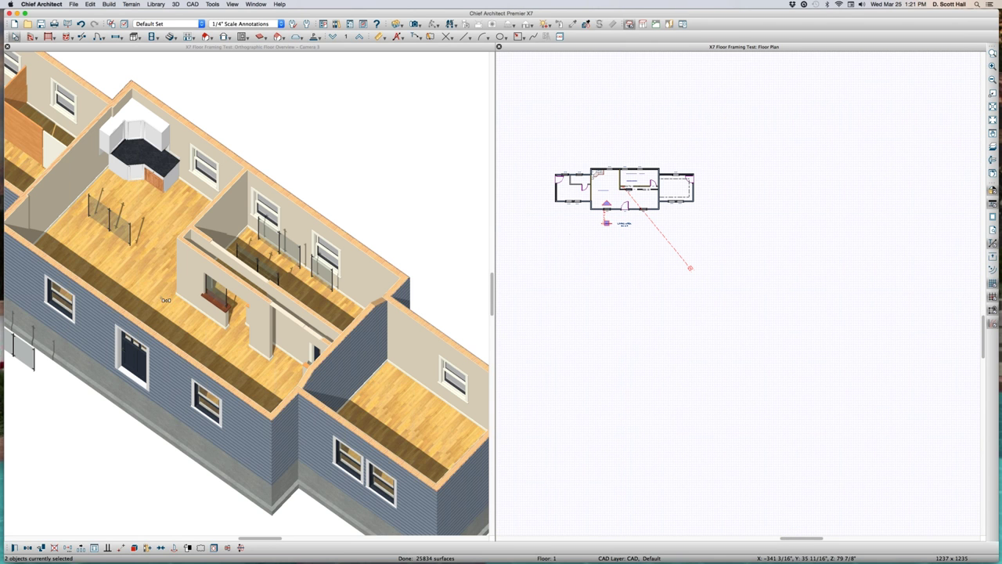
Step: In the 3D view, select the right railing panel outside the foundation
left_click(166, 300)
scroll(166, 300, "down", 5)
scroll(205, 307, "up", 2)
scroll(205, 307, "up", 3)
scroll(210, 310, "up", 3)
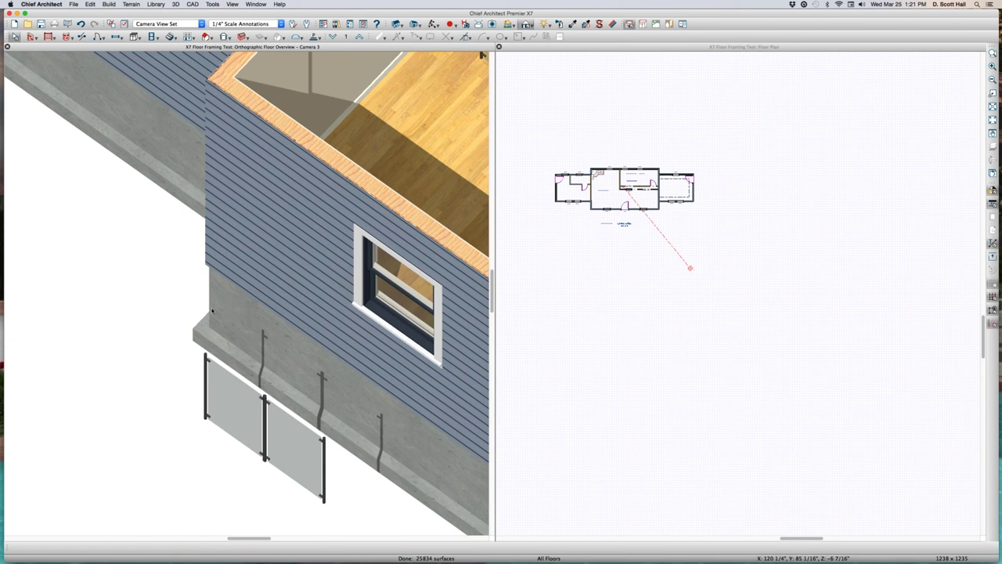
scroll(215, 336, "down", 1)
scroll(227, 375, "up", 2)
left_click(236, 398)
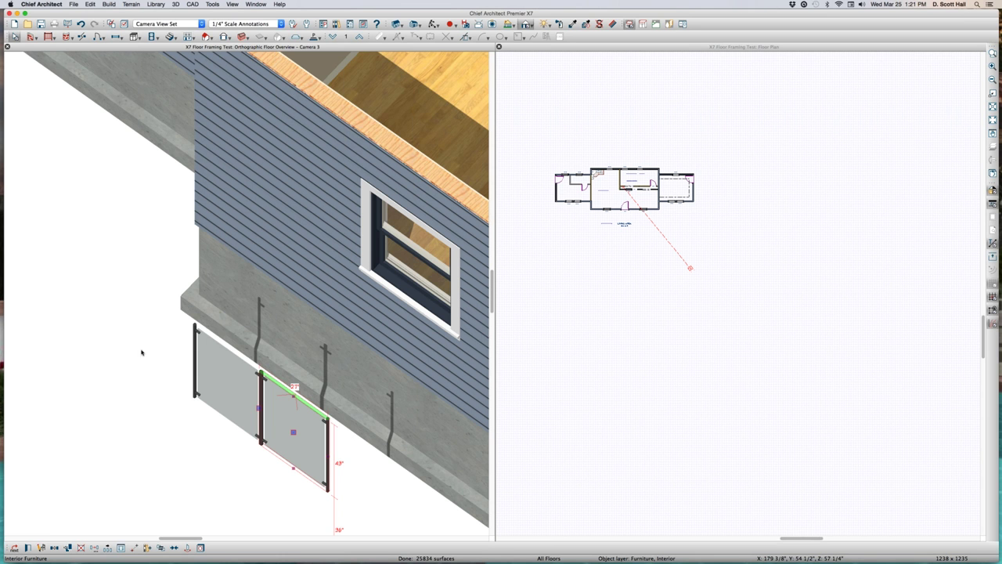
Step: Slide a glass railing panel 2'-3" along the wall to butt against its neighbour
scroll(137, 361, "down", 3)
scroll(129, 370, "up", 2)
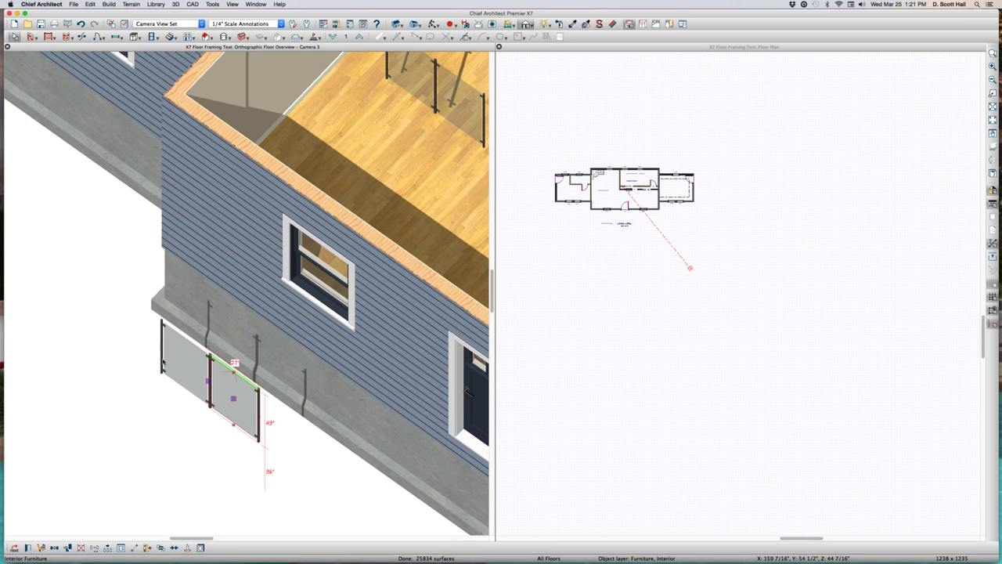
left_click(188, 357, "shift")
mouse_move(188, 357)
left_mouse_down()
mouse_move(202, 380)
mouse_move(257, 329)
mouse_move(305, 418)
left_mouse_up()
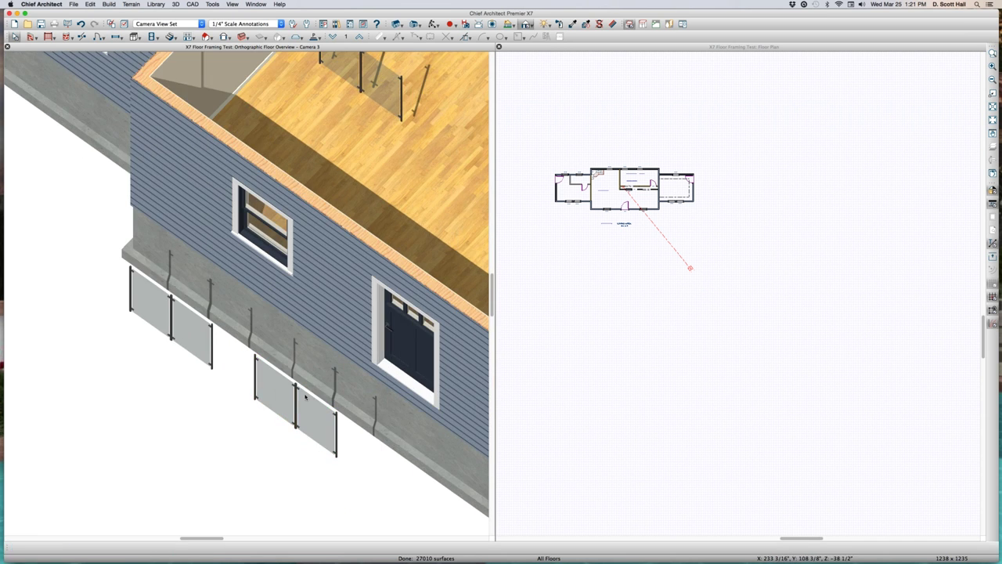
left_click(305, 418)
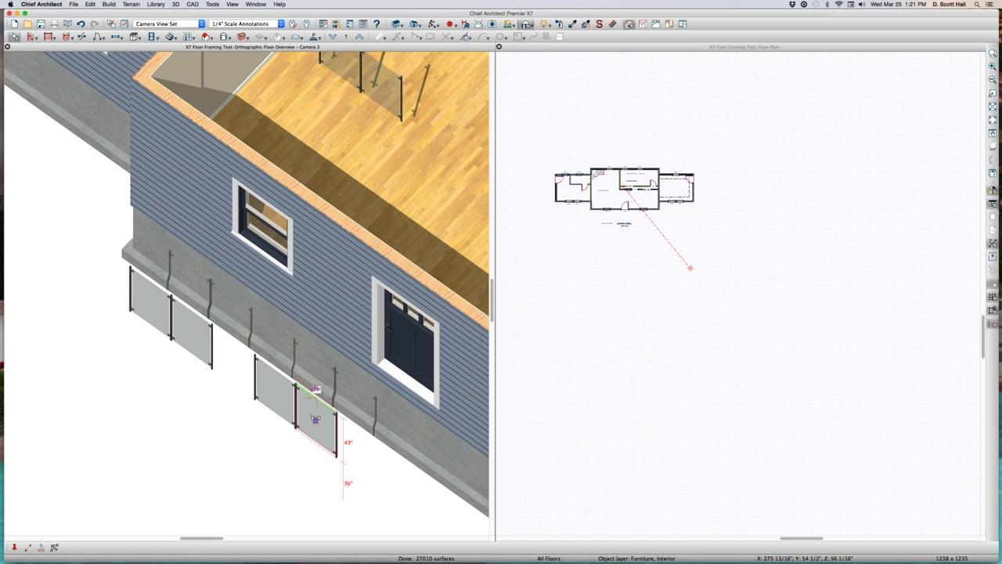
left_click_drag(314, 420, 356, 439)
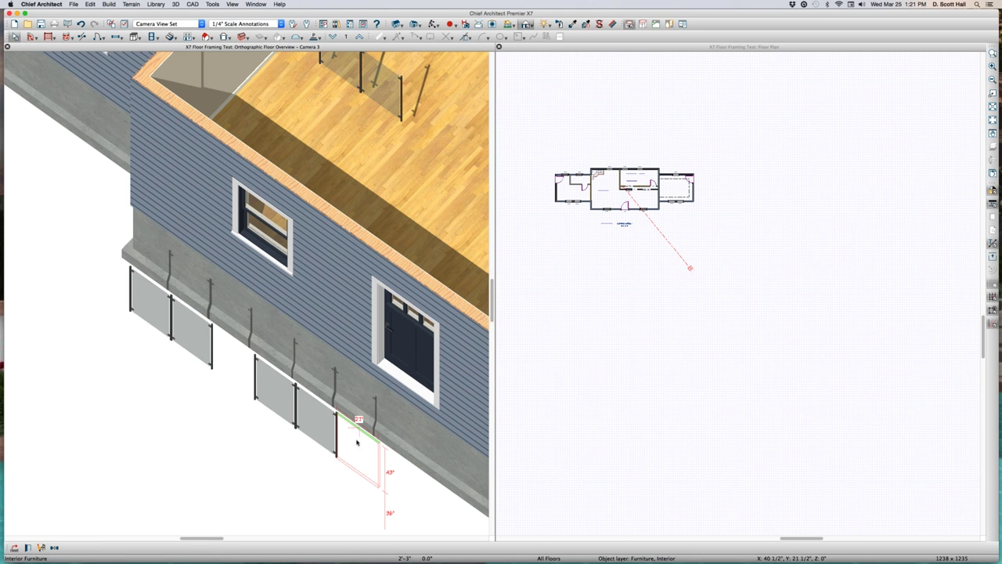
Step: Select the adjacent panels of the three-panel run and start a new blank plan
scroll(356, 440, "up", 5)
scroll(365, 347, "down", 5)
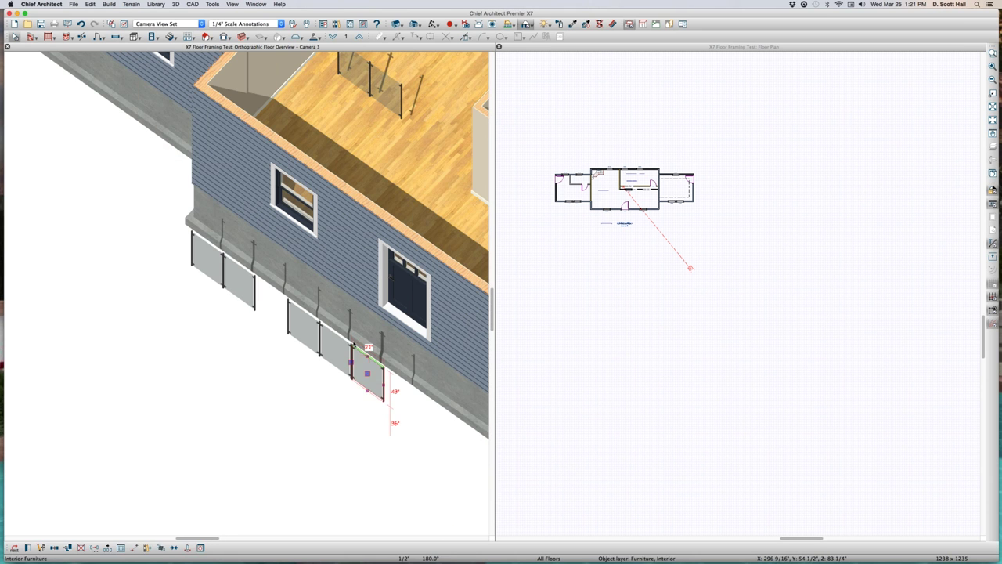
left_click(335, 352, "shift")
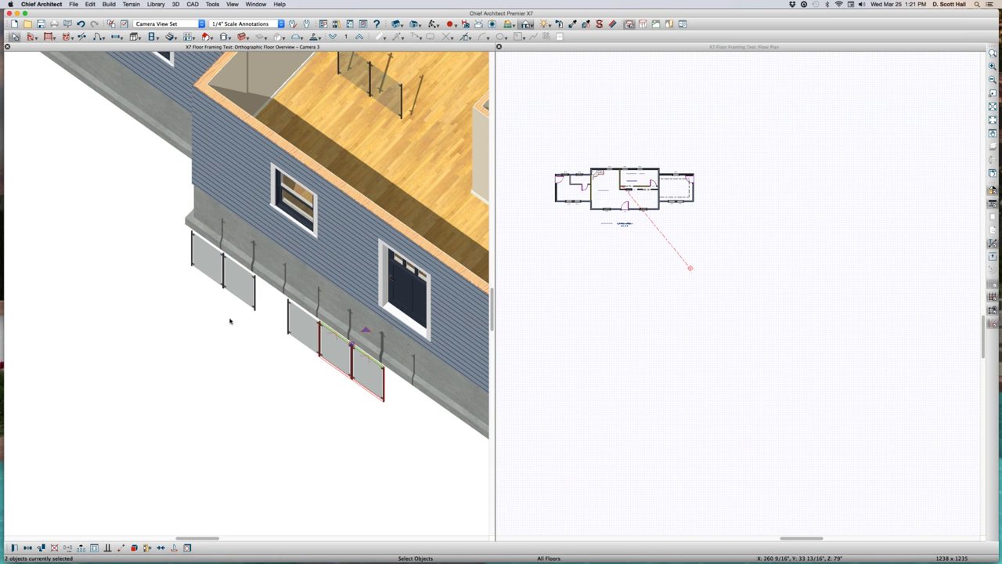
scroll(310, 357, "up", 3)
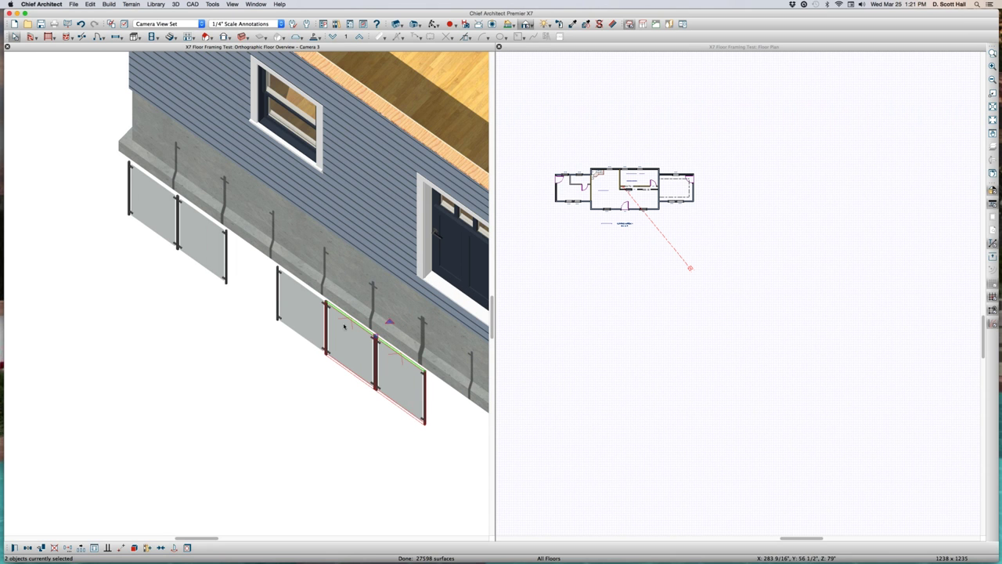
left_click(284, 300)
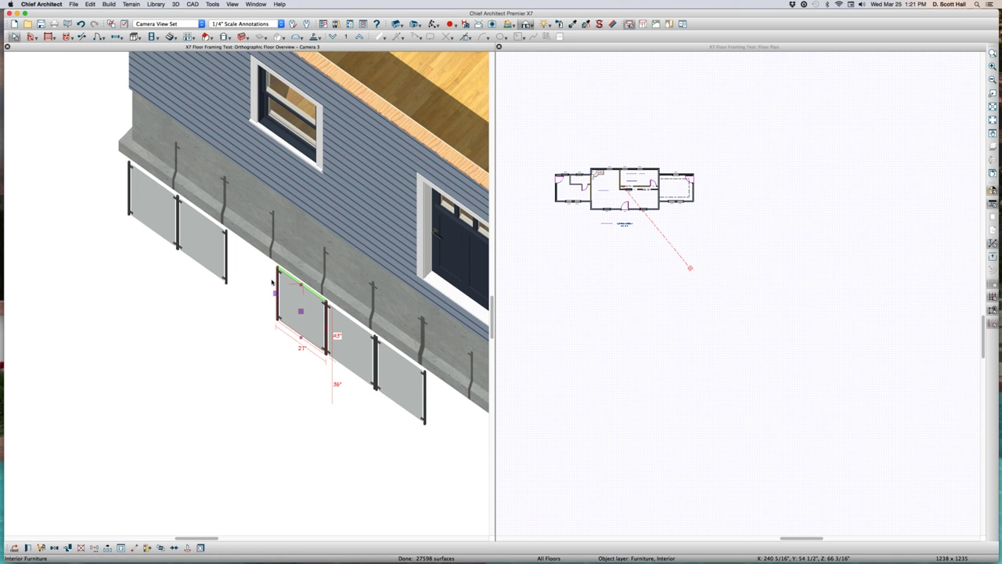
key("super+n")
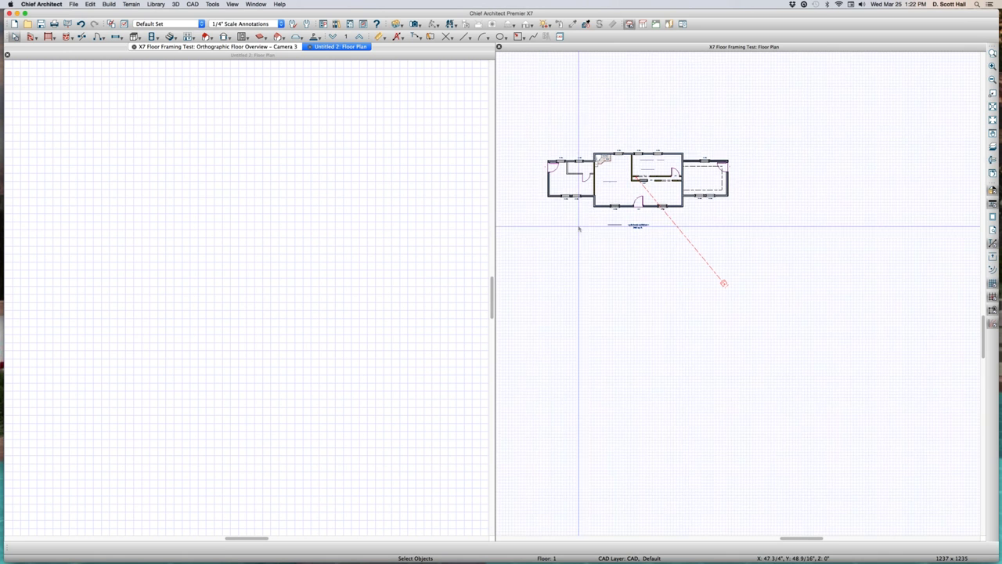
Step: Select the railing lines around LIVING AREA and paste them into the new plan
scroll(595, 215, "up", 5)
scroll(618, 209, "up", 3)
scroll(618, 209, "down", 3)
scroll(580, 209, "up", 1)
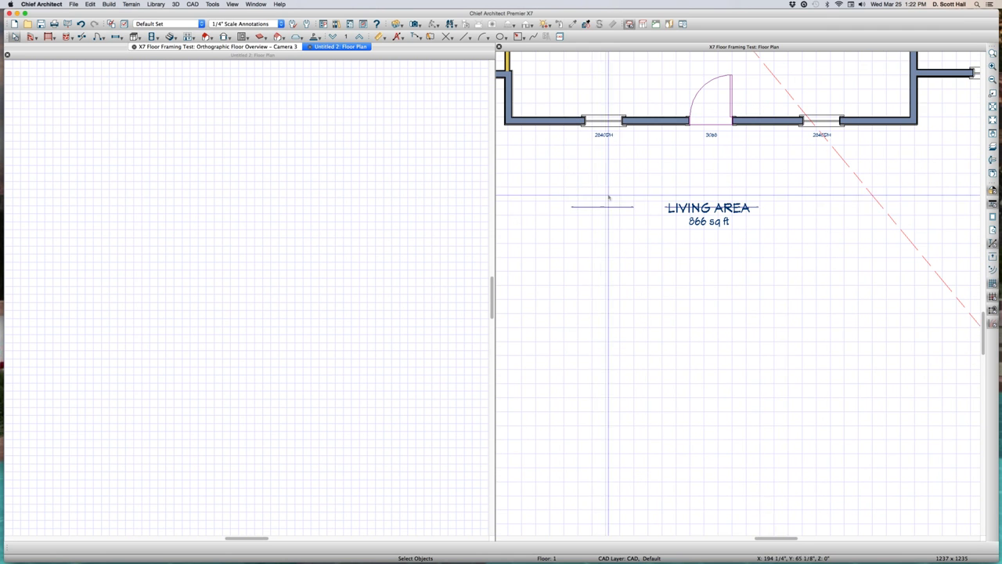
left_click(585, 207)
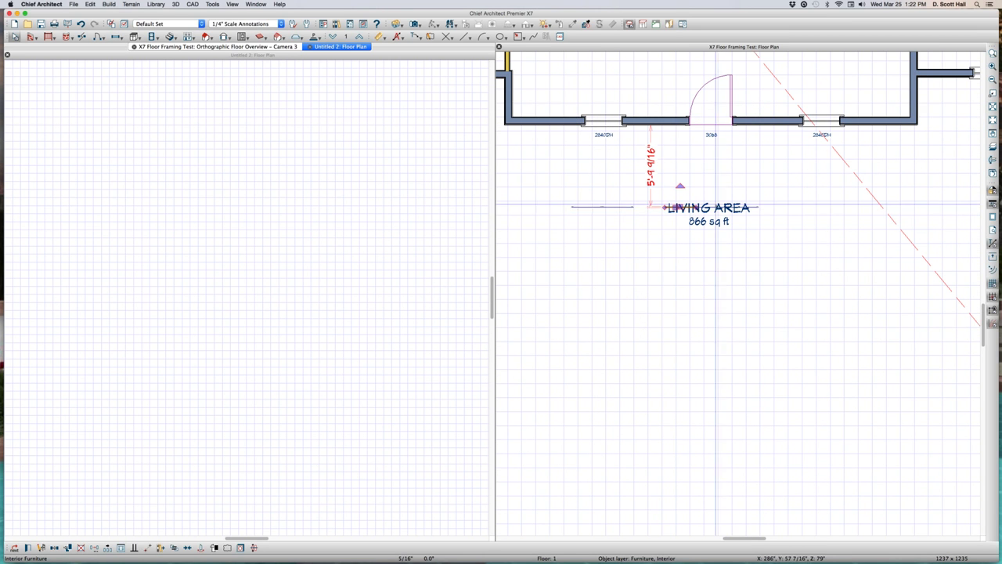
left_click(697, 207)
left_click_drag(767, 202, 757, 206)
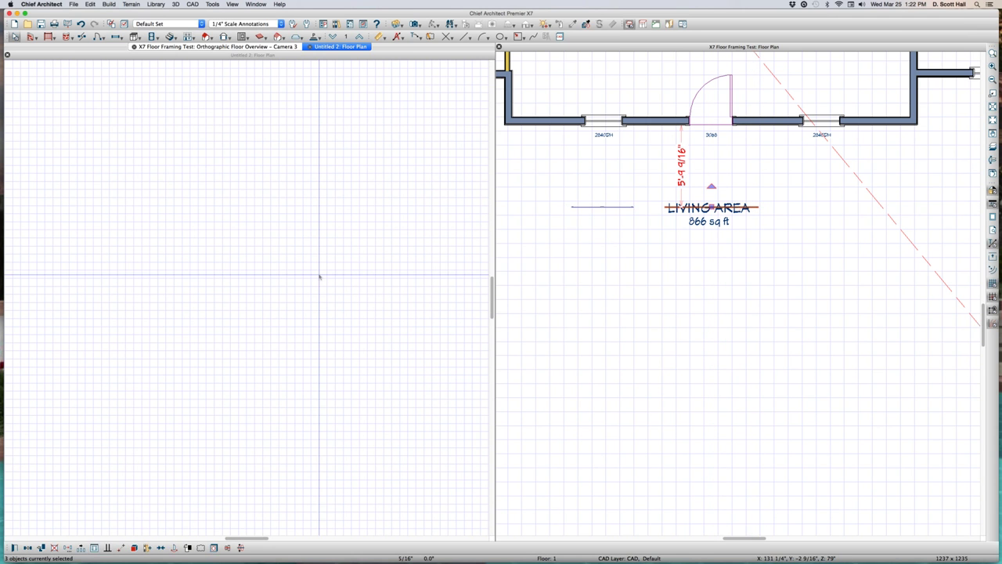
left_click(319, 276)
key("super+v")
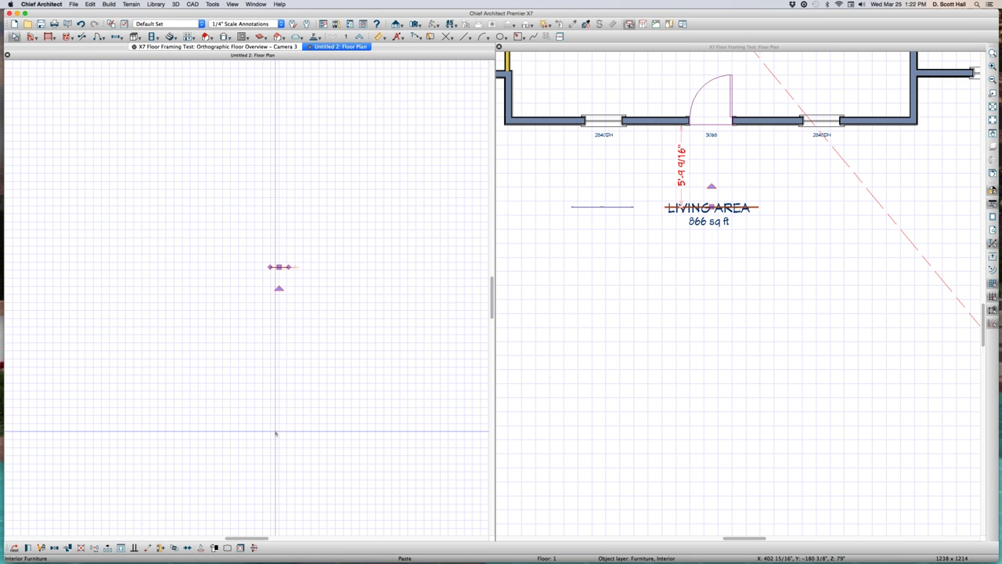
Step: Delete the stray pasted line, reselect the three railing panels, and paste them into Untitled 2
scroll(280, 265, "up", 5)
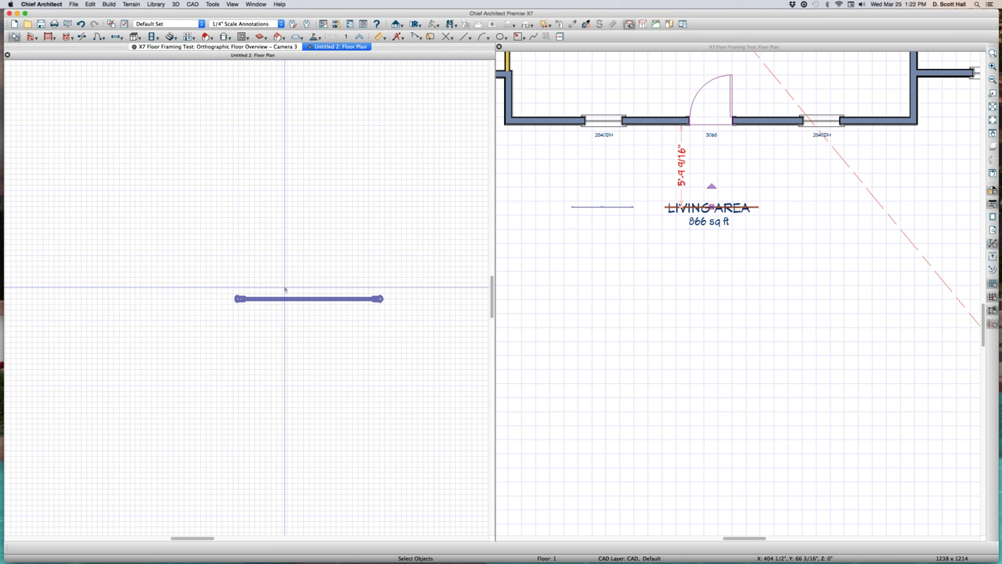
left_click_drag(224, 242, 418, 381)
key("Delete")
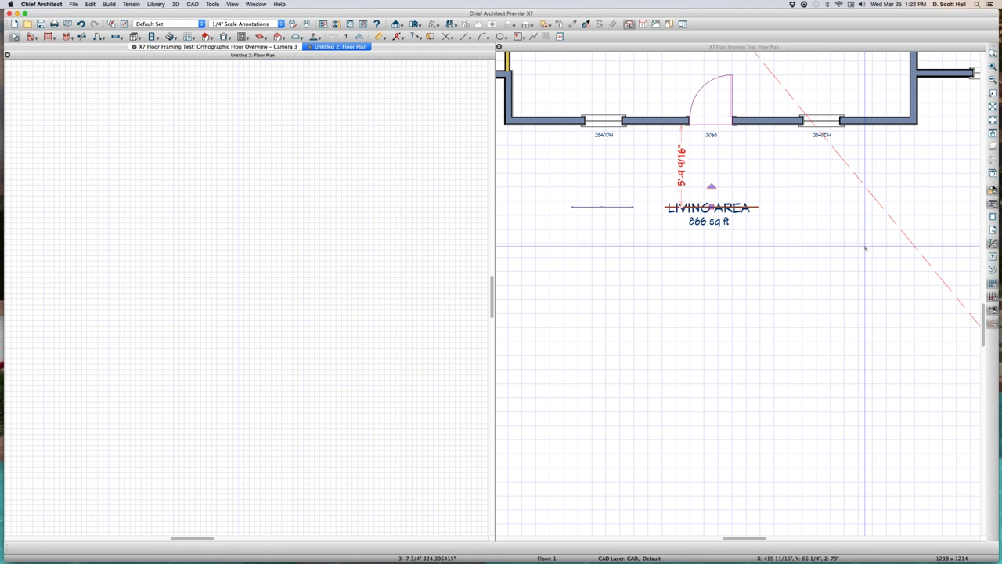
scroll(626, 180, "up", 2)
scroll(619, 191, "up", 2)
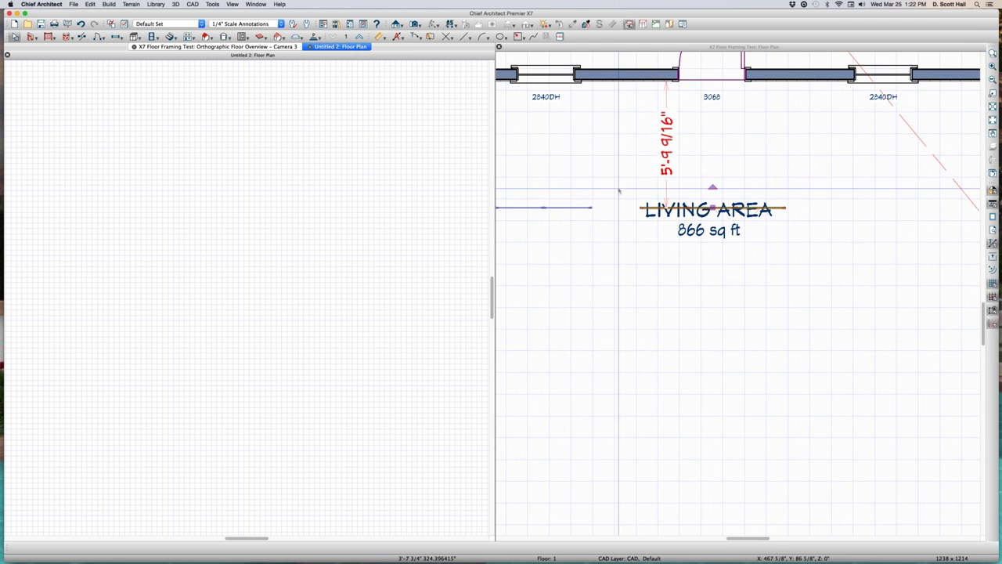
left_click_drag(608, 173, 831, 234)
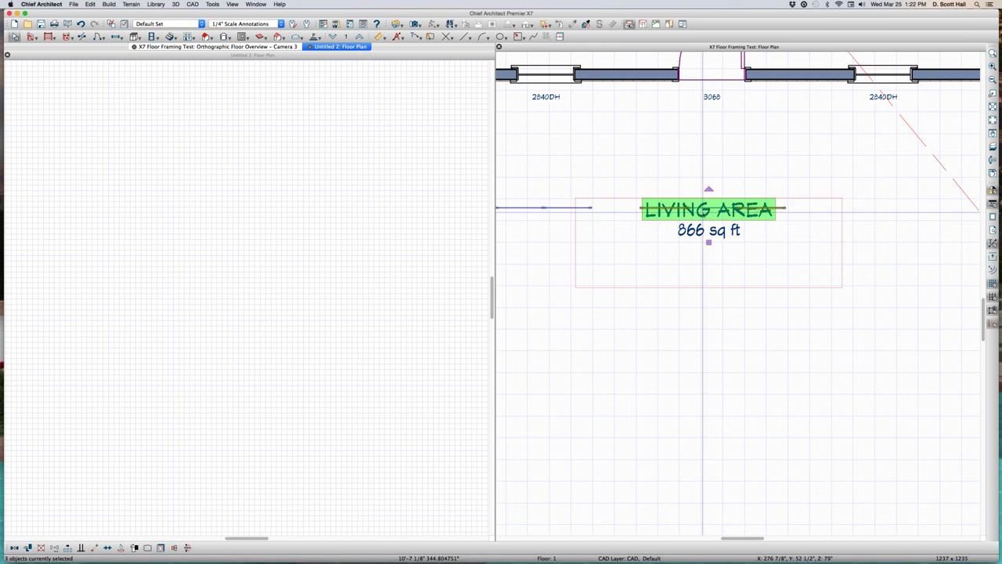
key("Escape")
left_click_drag(608, 163, 815, 240)
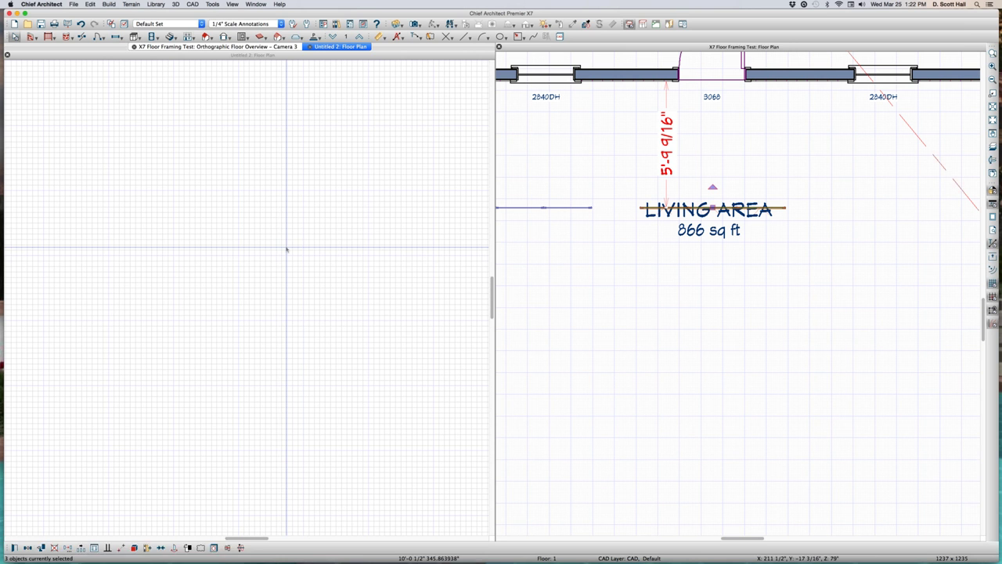
key("super+v")
left_click(251, 202)
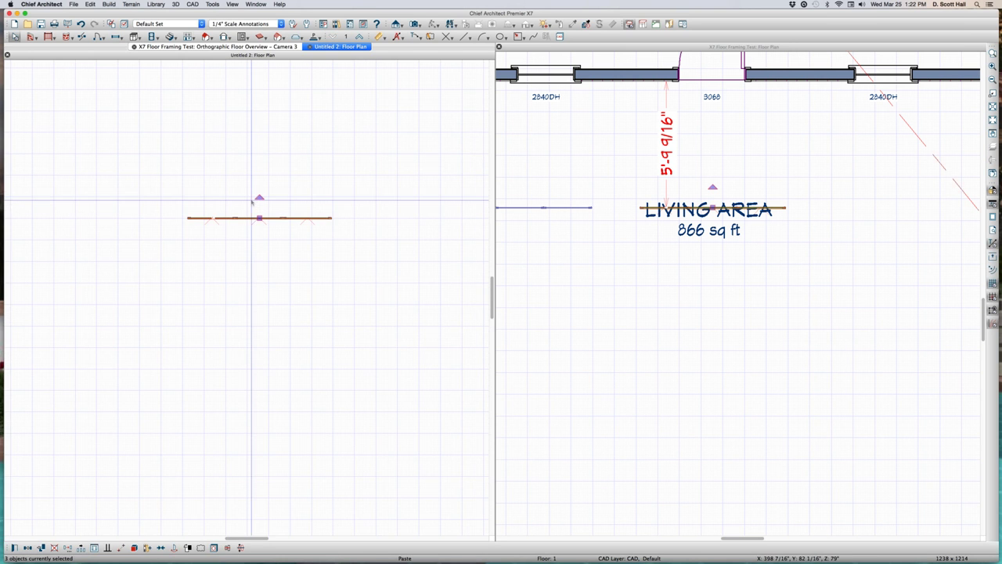
Step: Convert the pasted railing's 3D overview into a library symbol named RAIL GLASS JC 1
key("F9")
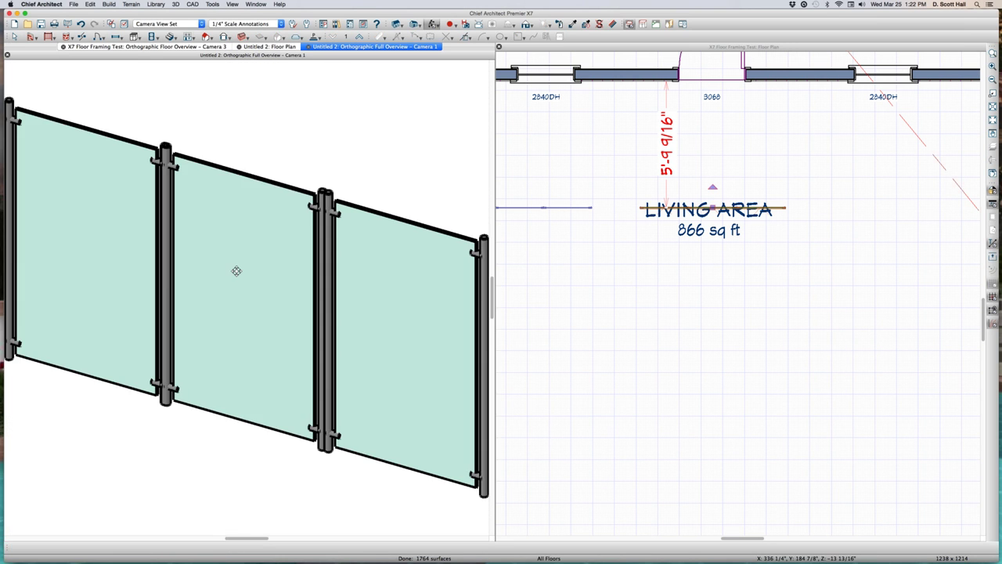
scroll(237, 271, "down", 3)
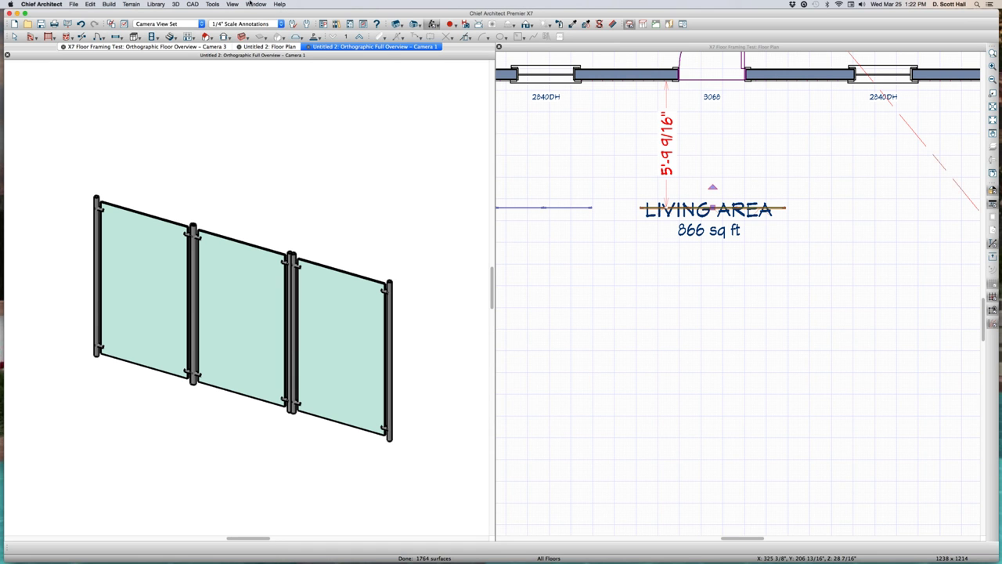
left_click(211, 4)
mouse_move(237, 64)
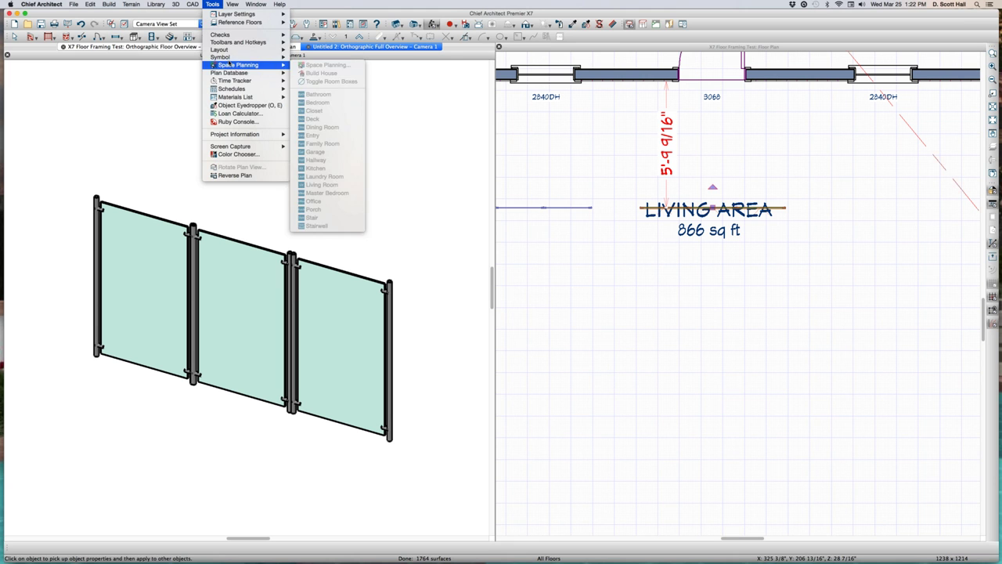
left_click(316, 65)
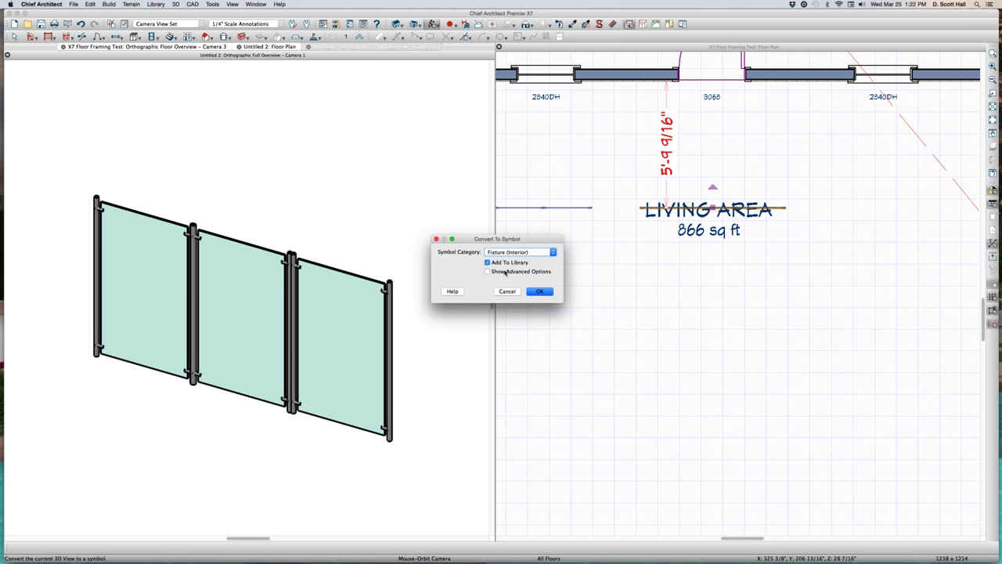
left_click(548, 292)
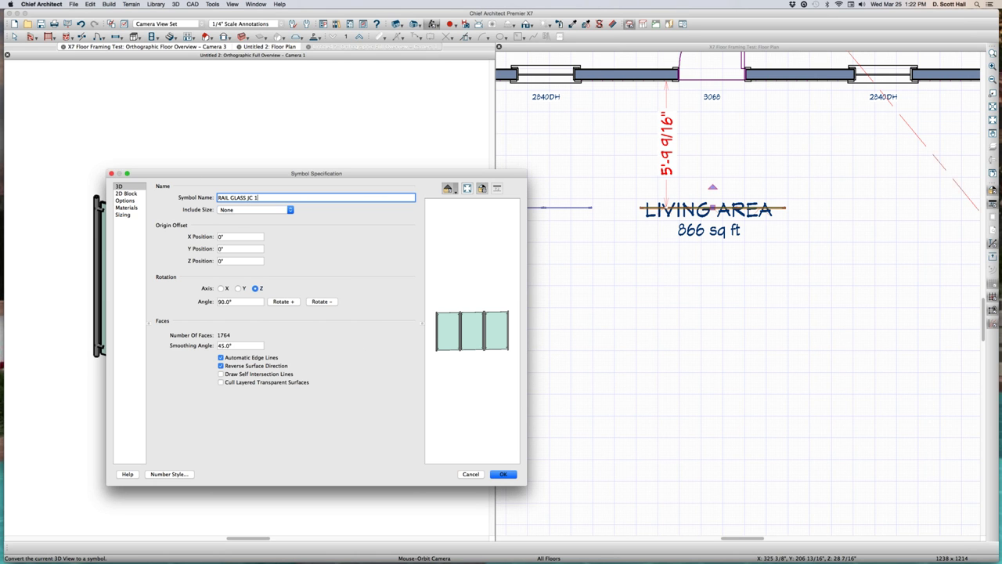
left_click(502, 473)
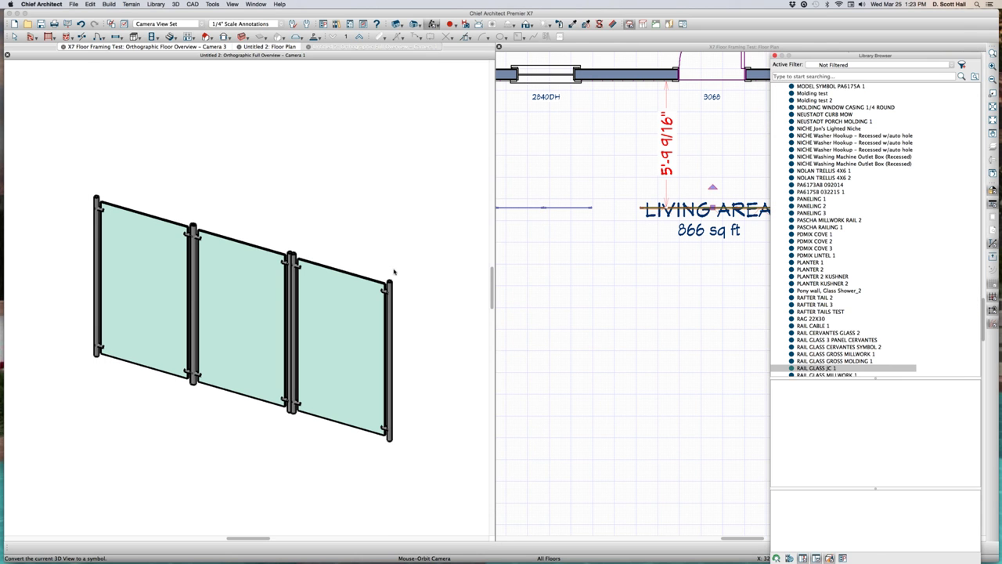
Step: Place the glass rail symbol in the floor plan and open a 3D overview of the house
left_click(649, 321)
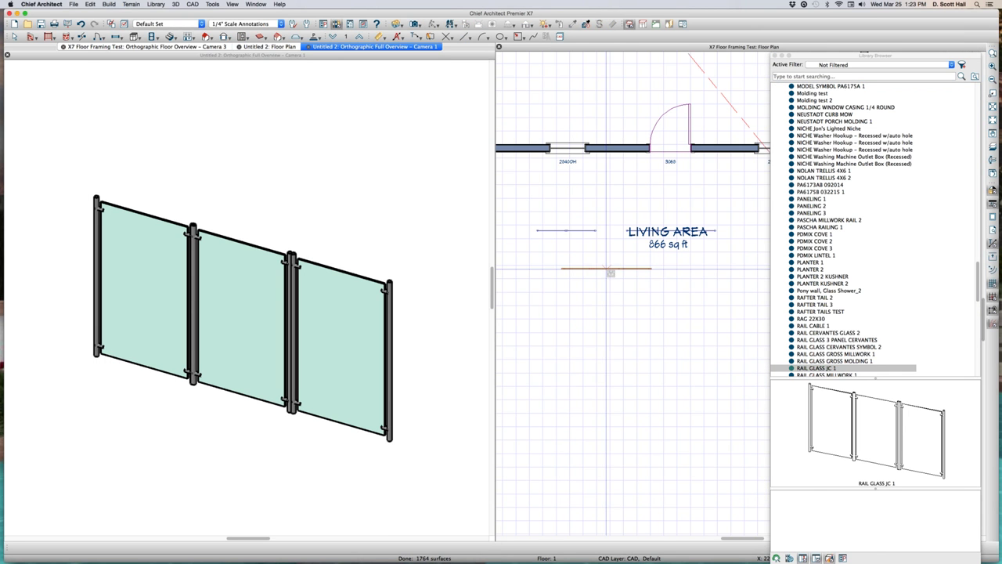
left_click(620, 269)
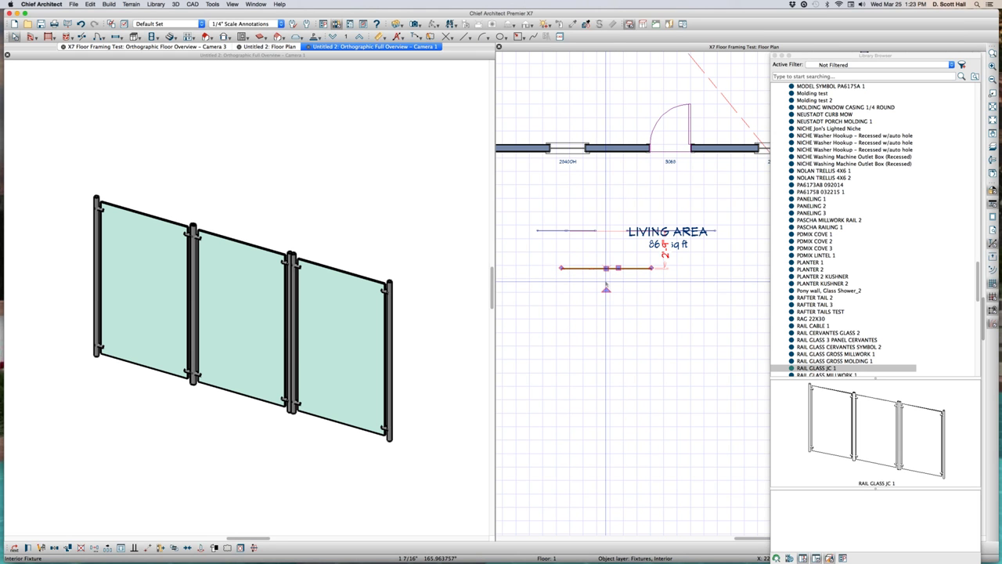
key("F9")
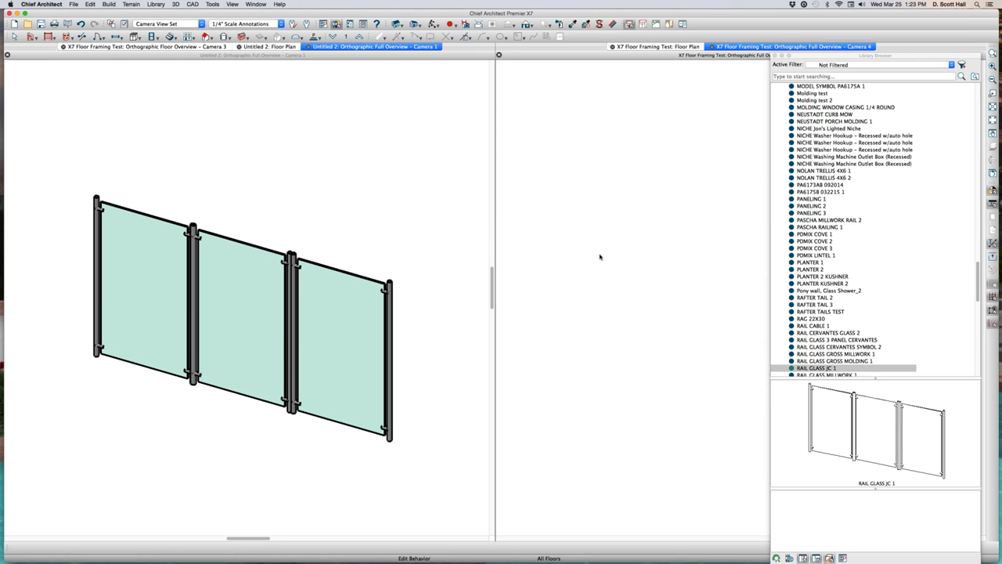
scroll(594, 287, "up", 2)
scroll(647, 346, "up", 2)
scroll(653, 321, "up", 2)
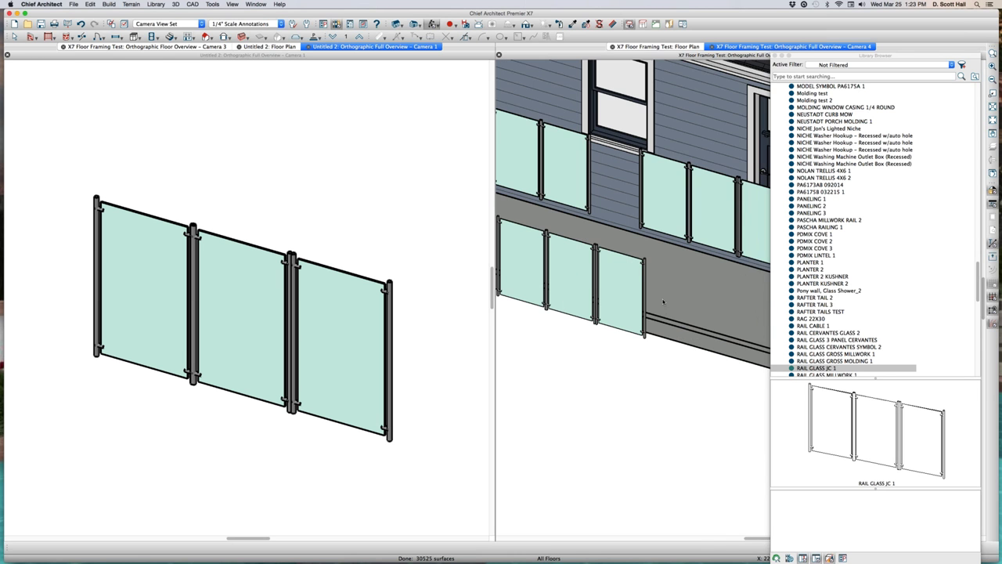
scroll(657, 308, "up", 2)
scroll(658, 308, "up", 2)
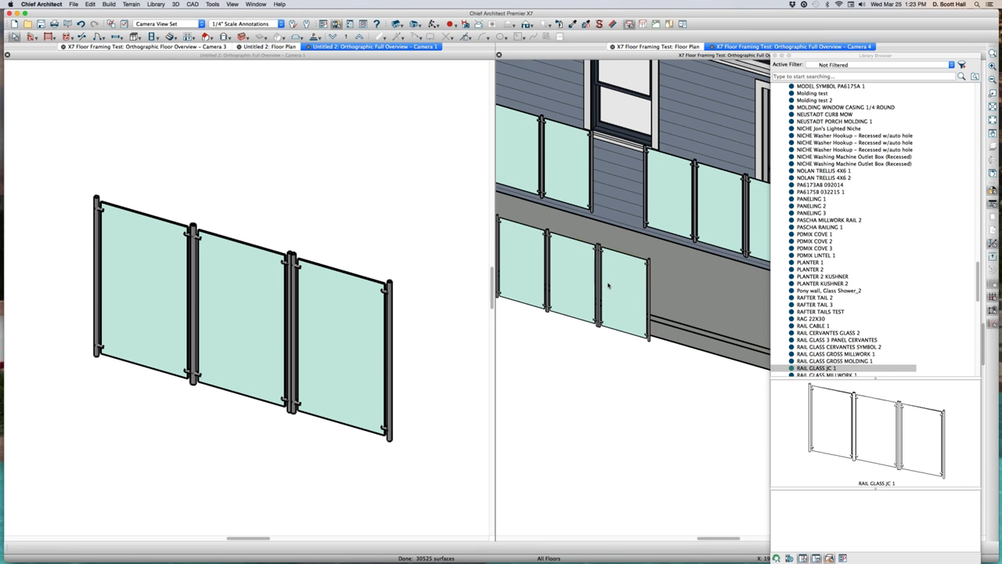
Step: Stretch the lower glass railing to 126 inches long
left_click(609, 286)
scroll(609, 285, "down", 3)
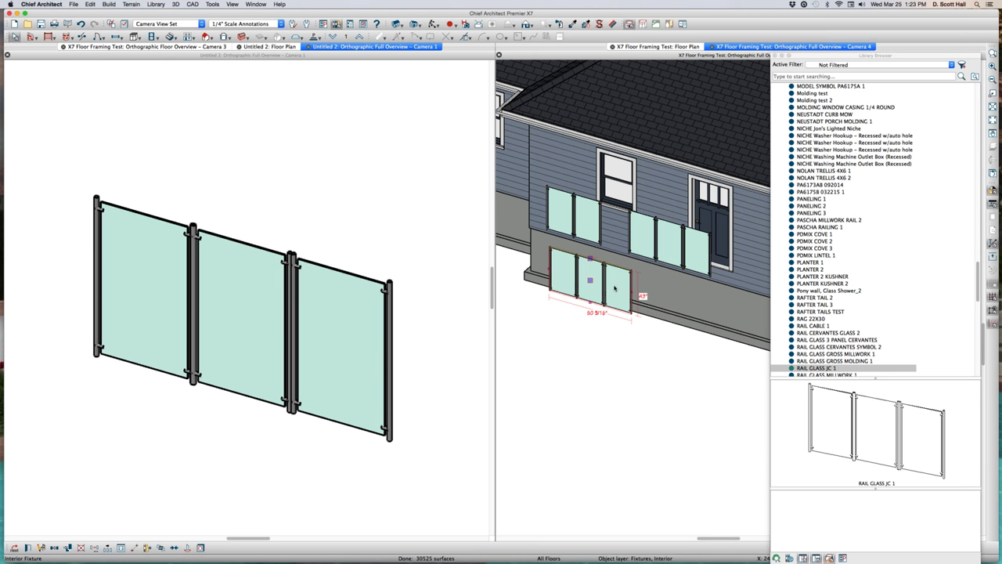
left_click_drag(667, 302, 680, 309)
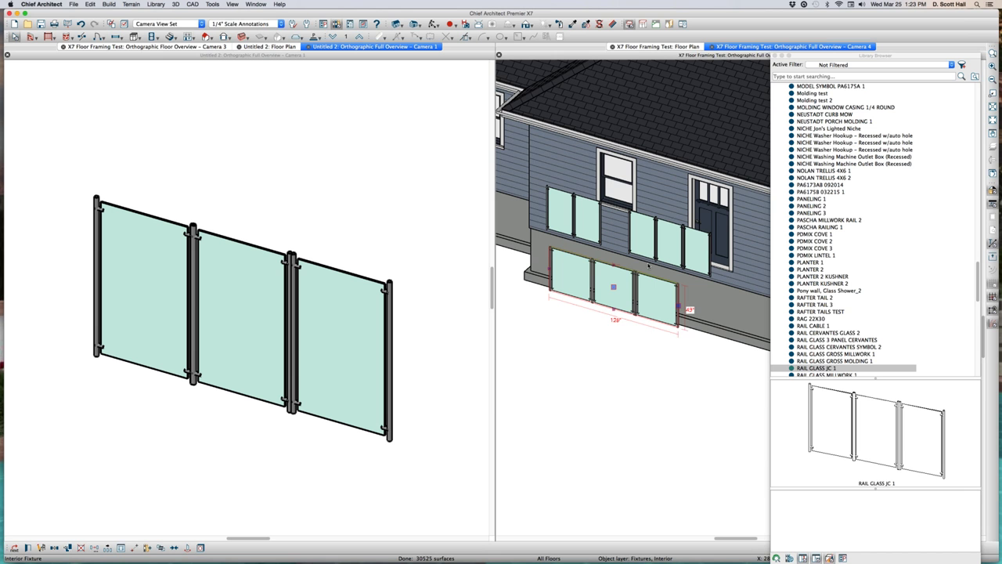
Step: Zoom in to inspect the railing posts, then drag RAIL GLASS JC 1 into the house view
scroll(646, 313, "up", 3)
scroll(581, 326, "down", 5)
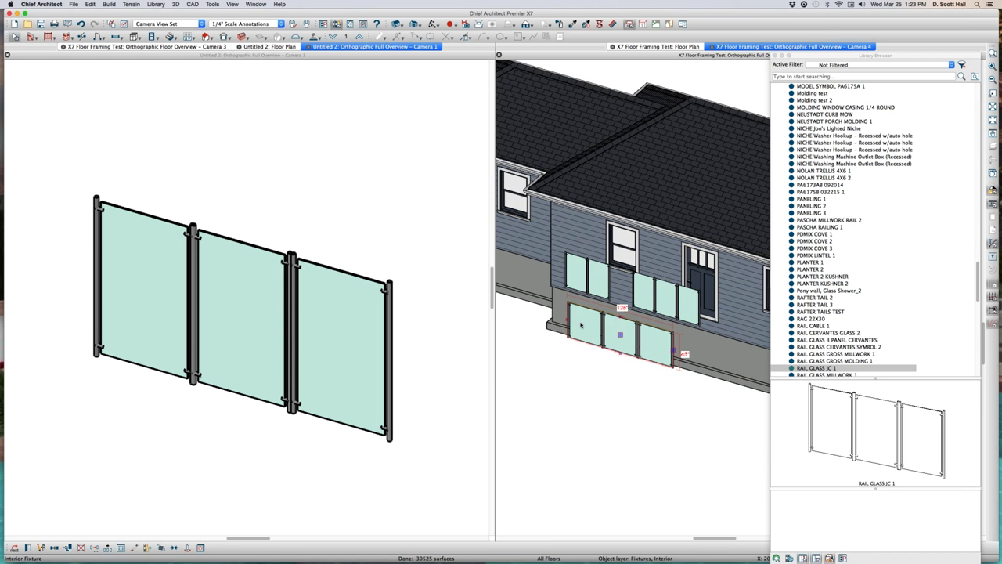
scroll(581, 326, "up", 4)
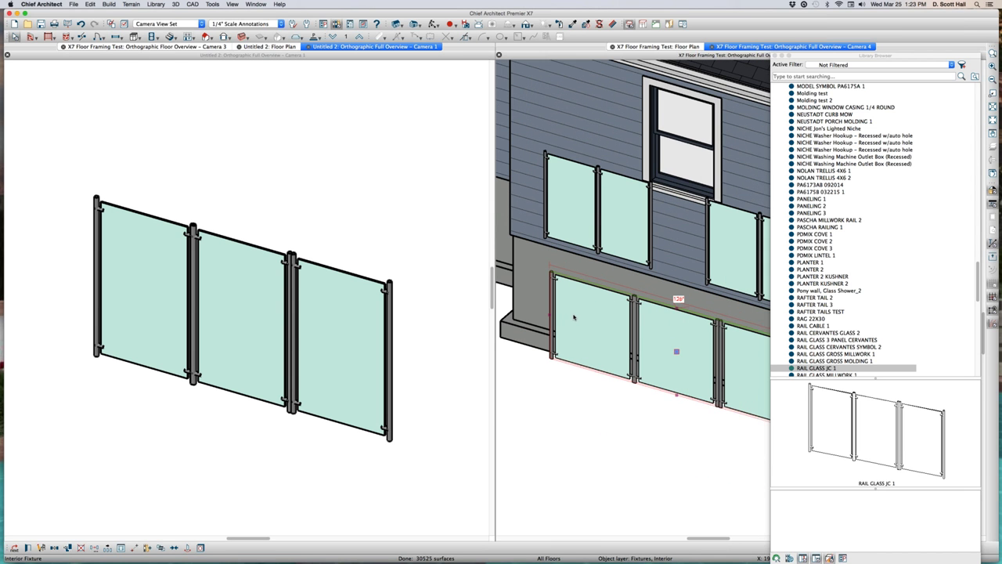
scroll(574, 317, "down", 2)
scroll(572, 319, "up", 3)
scroll(565, 321, "up", 3)
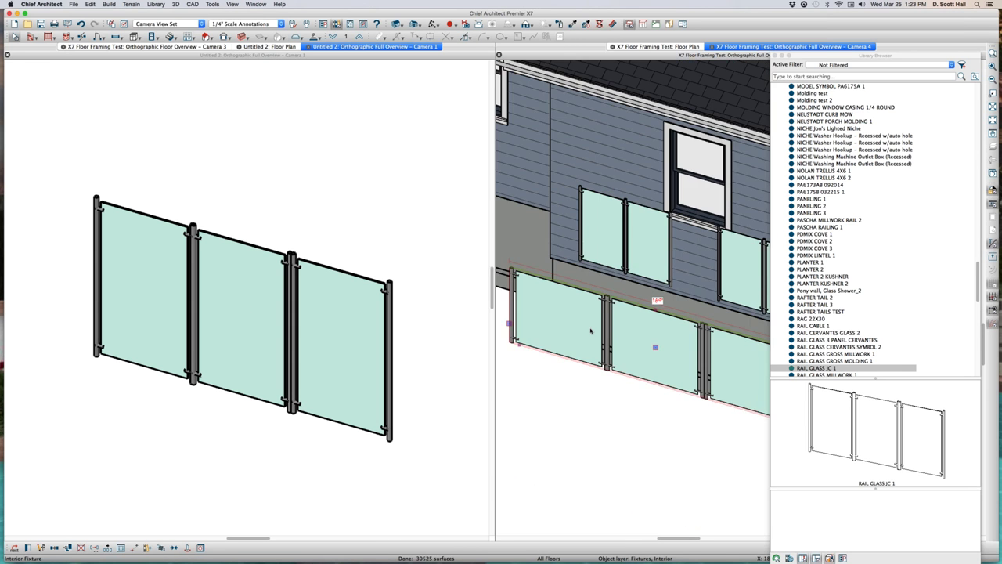
scroll(591, 330, "down", 2)
scroll(595, 327, "up", 5)
scroll(599, 325, "up", 4)
scroll(602, 323, "up", 3)
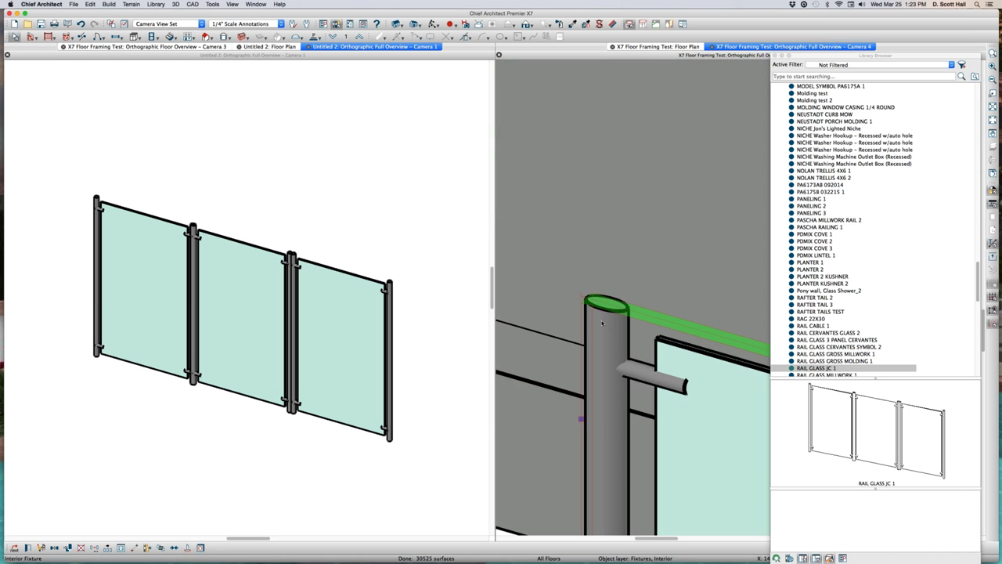
scroll(603, 308, "up", 2)
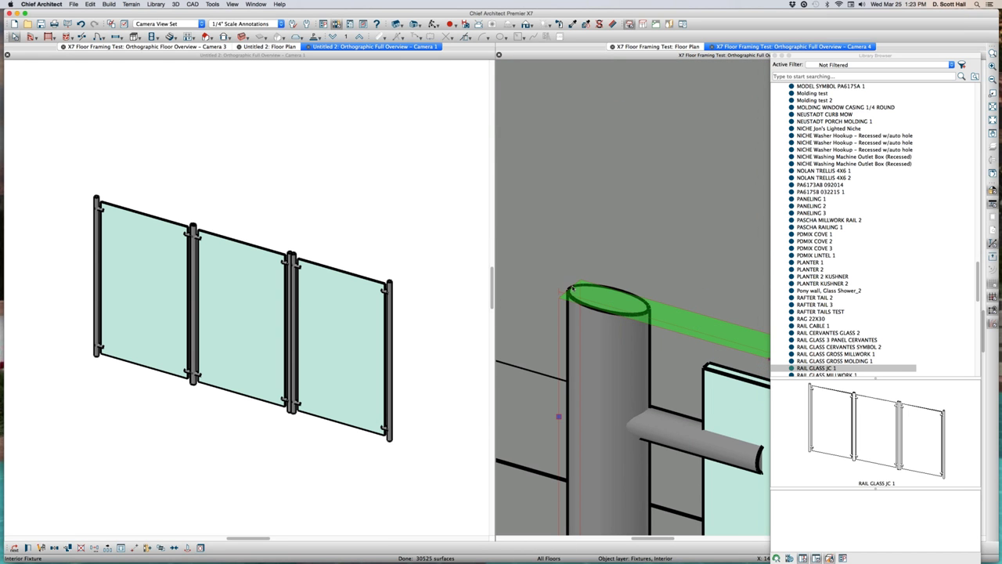
scroll(610, 299, "down", 3)
scroll(610, 298, "down", 4)
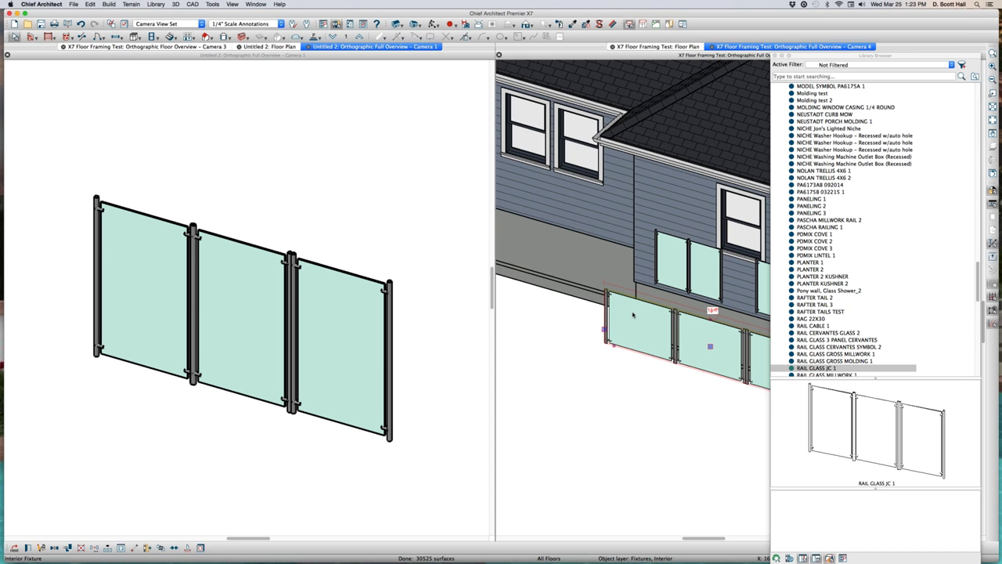
scroll(623, 310, "up", 3)
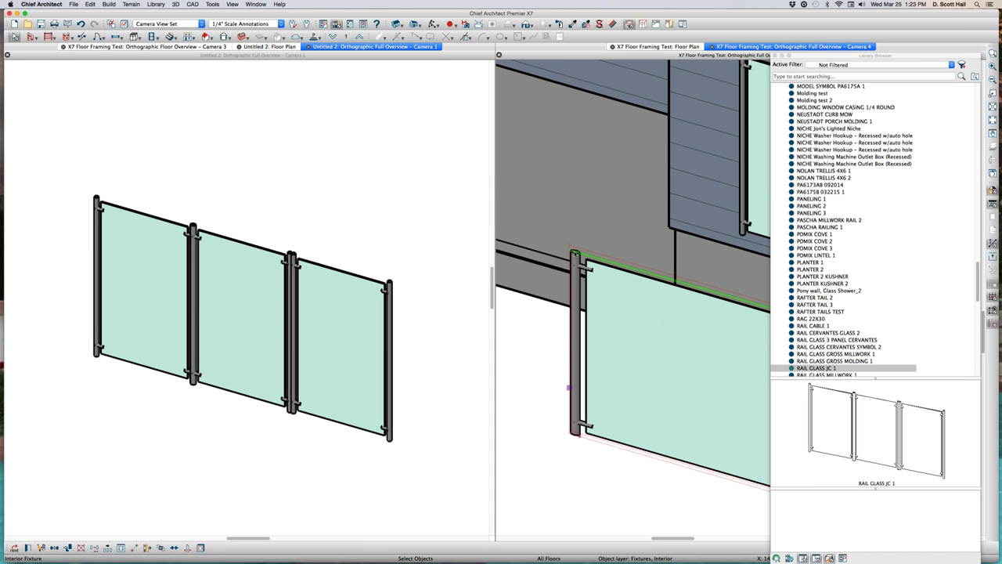
scroll(566, 317, "down", 5)
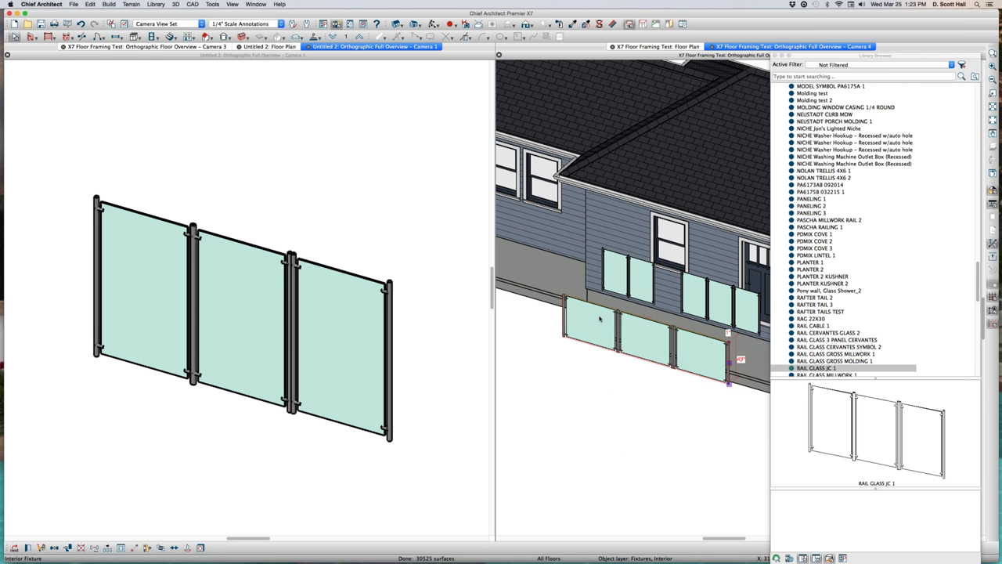
left_click_drag(599, 318, 776, 412)
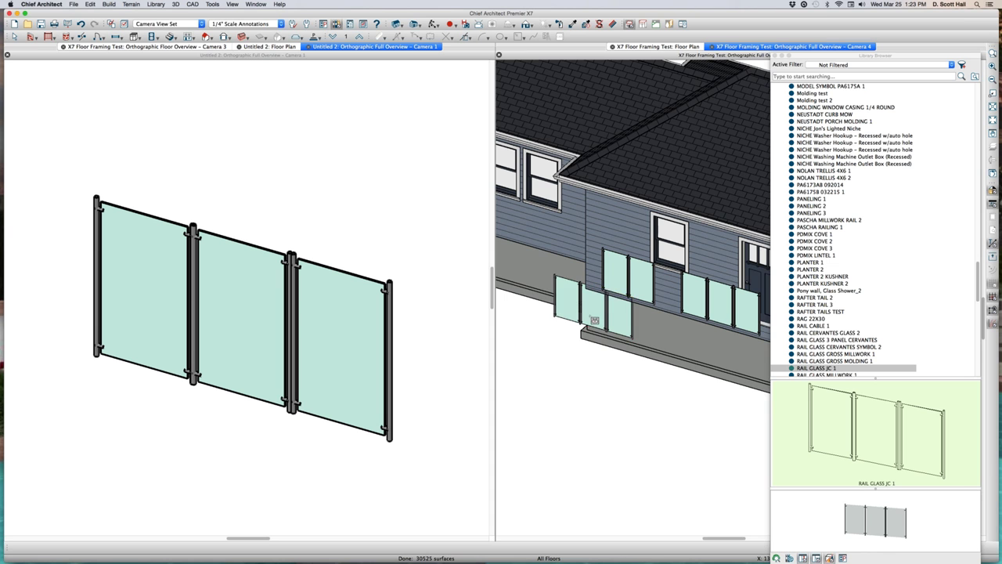
Step: Drop RAIL GLASS JC 1 on the house and move it left of the existing glass railings
left_click(597, 331)
scroll(596, 331, "up", 2)
scroll(666, 326, "down", 4)
left_click(664, 321)
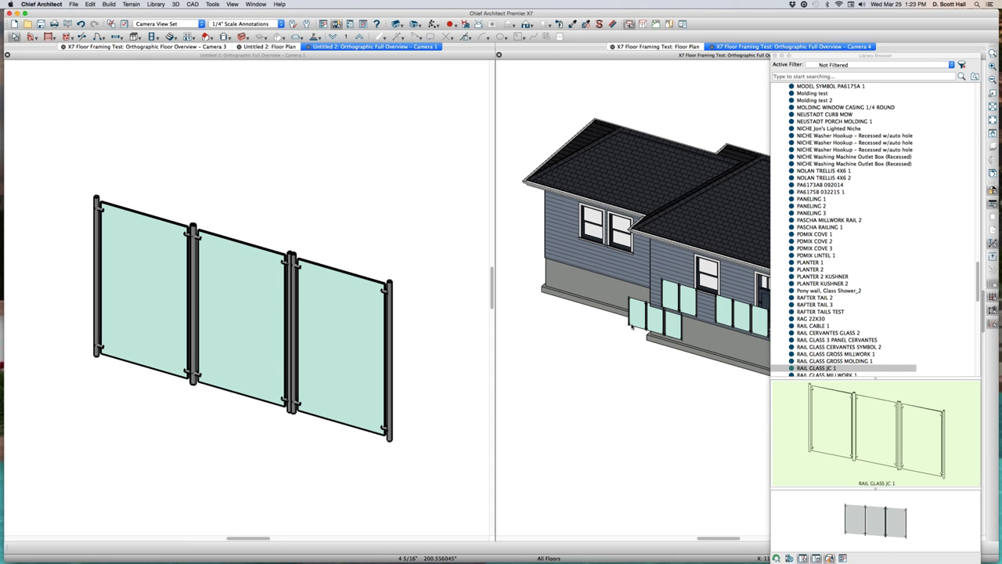
left_click_drag(593, 309, 589, 311)
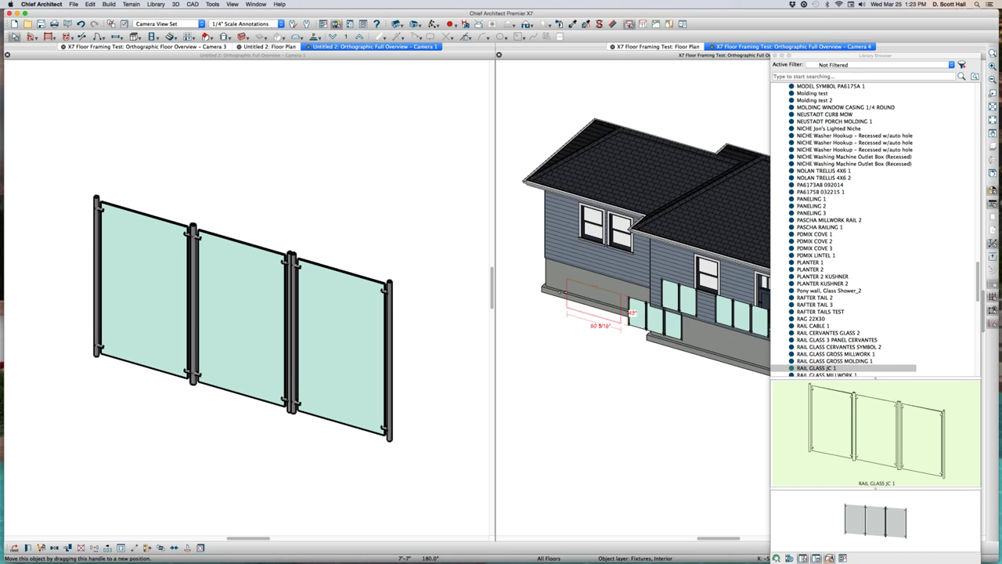
scroll(552, 291, "up", 3)
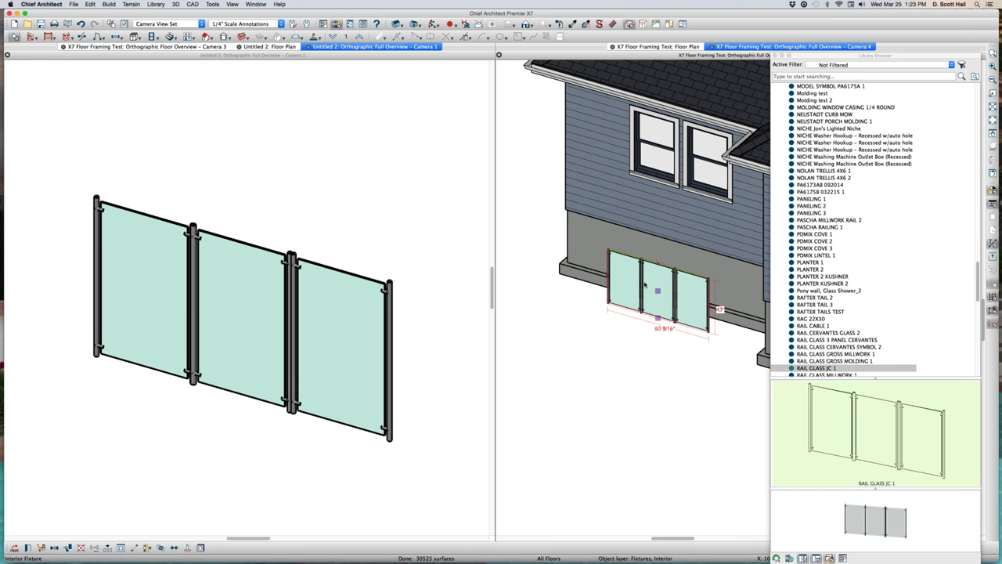
Step: Open the RAIL GLASS JC 1 symbol's Sizing panel and enable the first width stretch plane
double_click(650, 286)
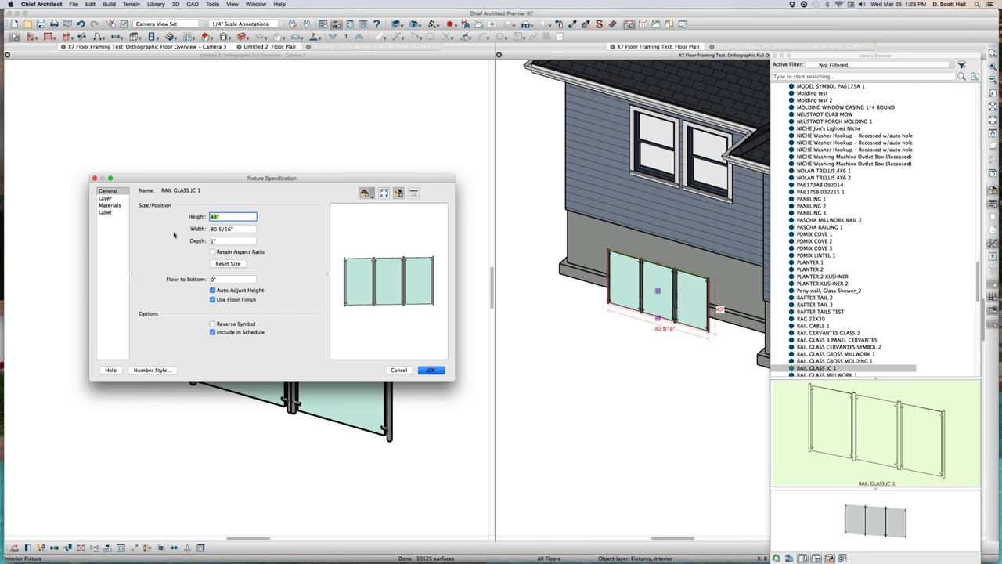
left_click(398, 370)
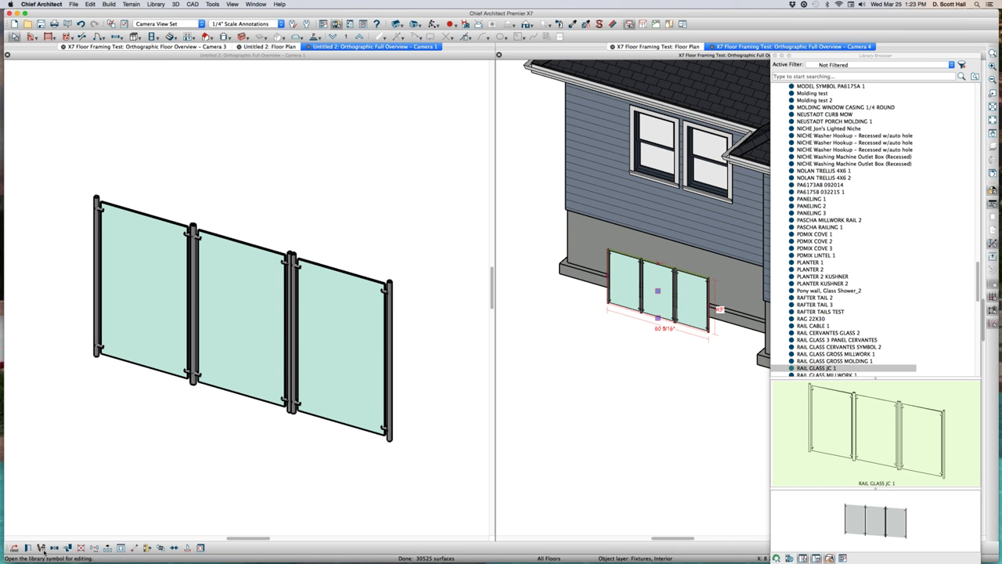
left_click(41, 548)
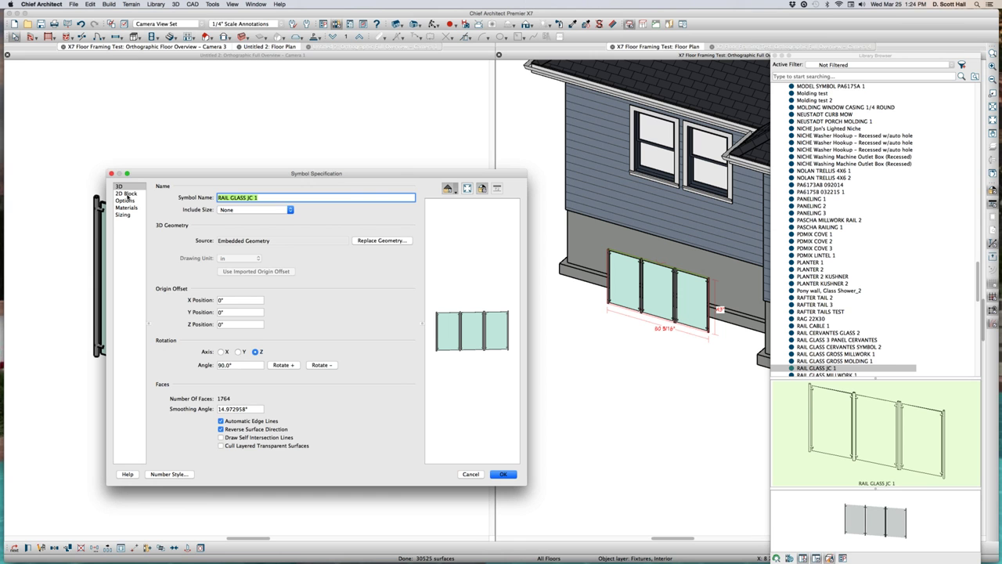
left_click(125, 215)
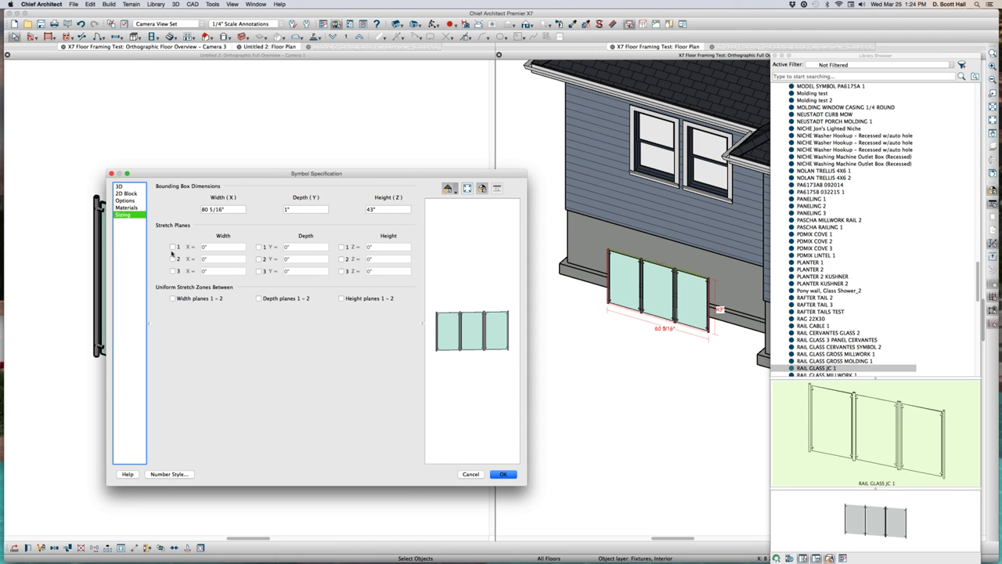
left_click(172, 247)
Step: Enable width stretch planes 2 and 3, entering positions 0" and 20"
left_click(173, 259)
left_click(207, 259)
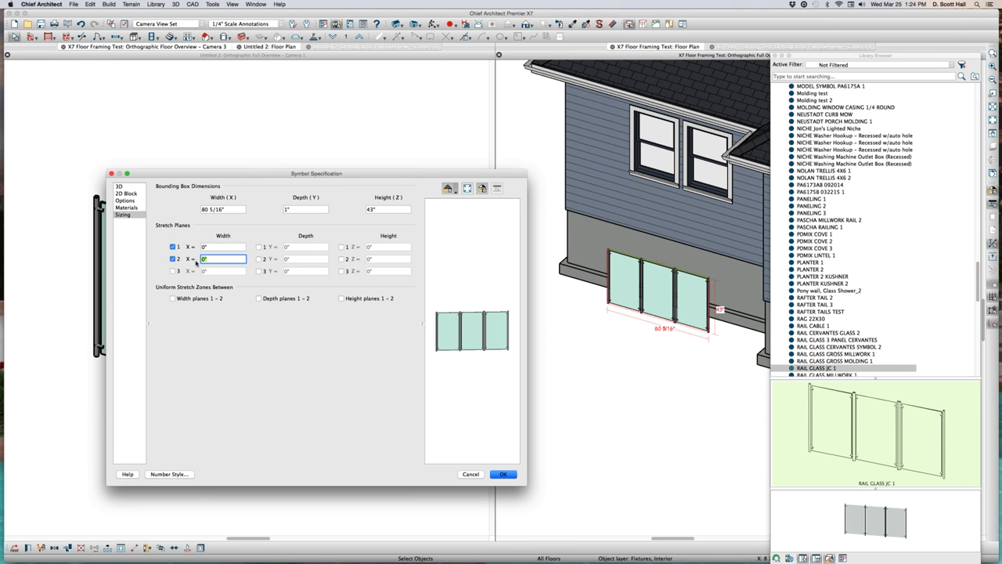
type("-20")
left_click(173, 271)
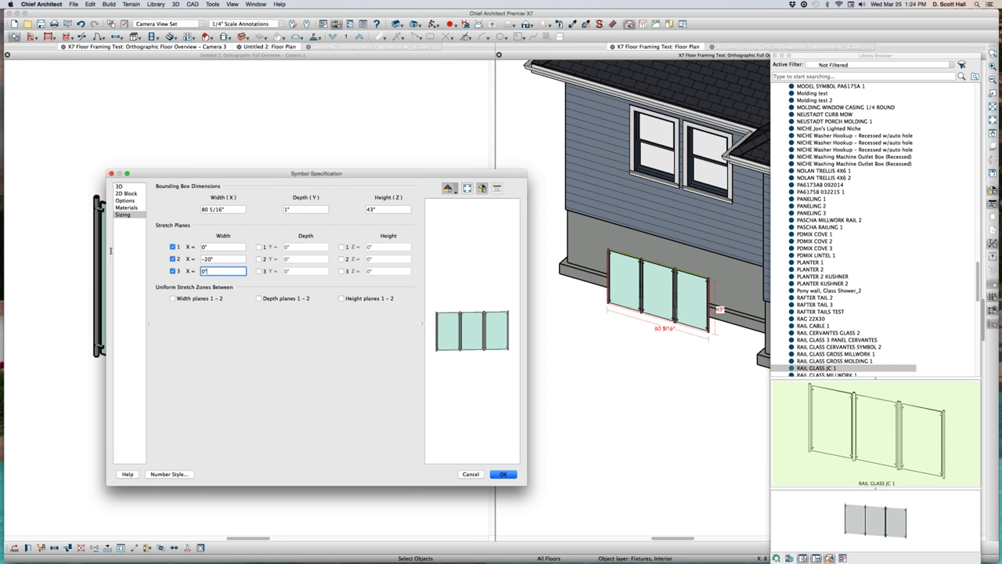
type("20")
key("Tab")
Step: Move the settings window and rotate and zoom the symbol preview to inspect the stretch planes
left_click_drag(214, 172, 185, 128)
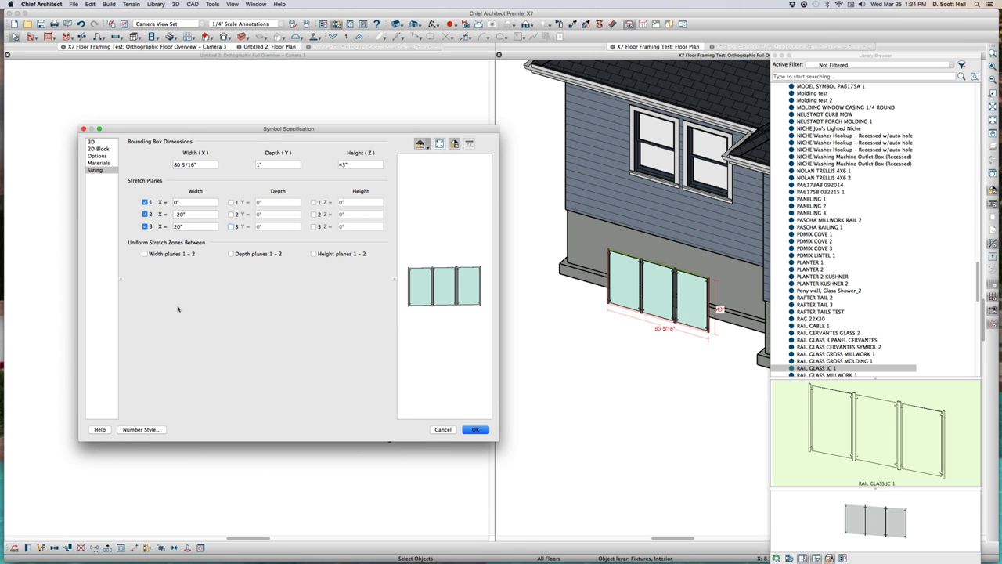
left_click(158, 202)
left_click_drag(421, 305, 415, 378)
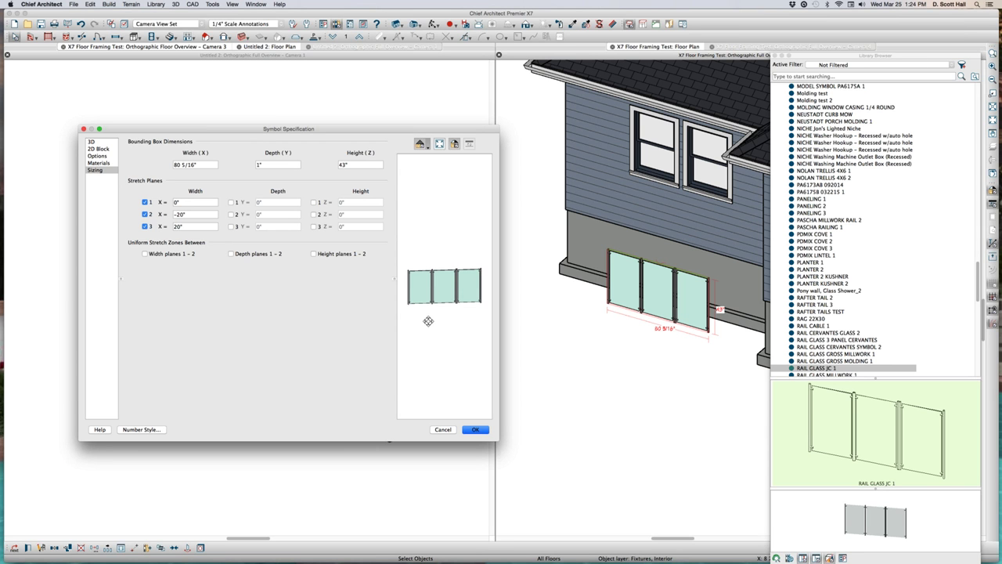
mouse_move(425, 313)
left_mouse_down()
mouse_move(398, 302)
mouse_move(392, 311)
left_mouse_up()
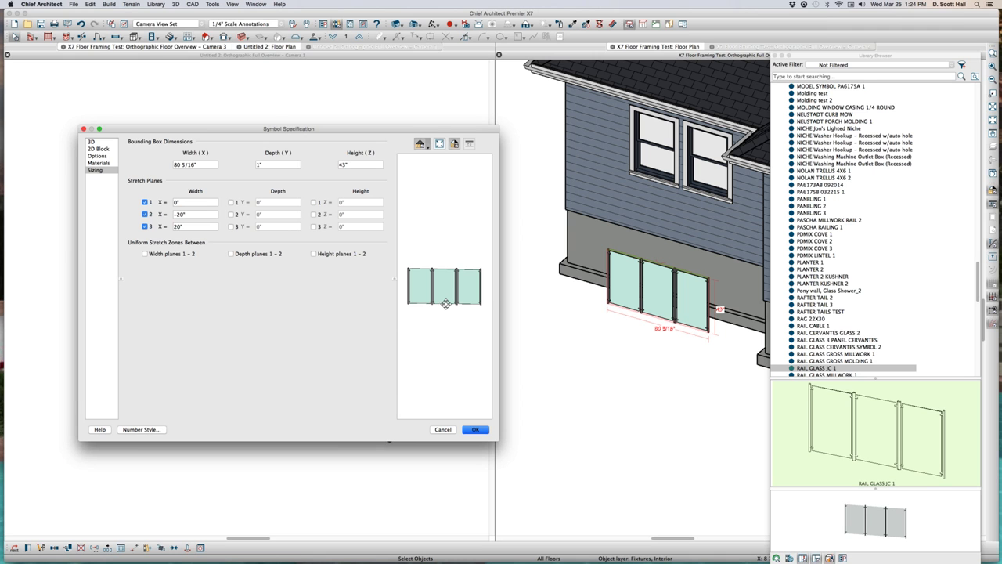
scroll(444, 304, "up", 1)
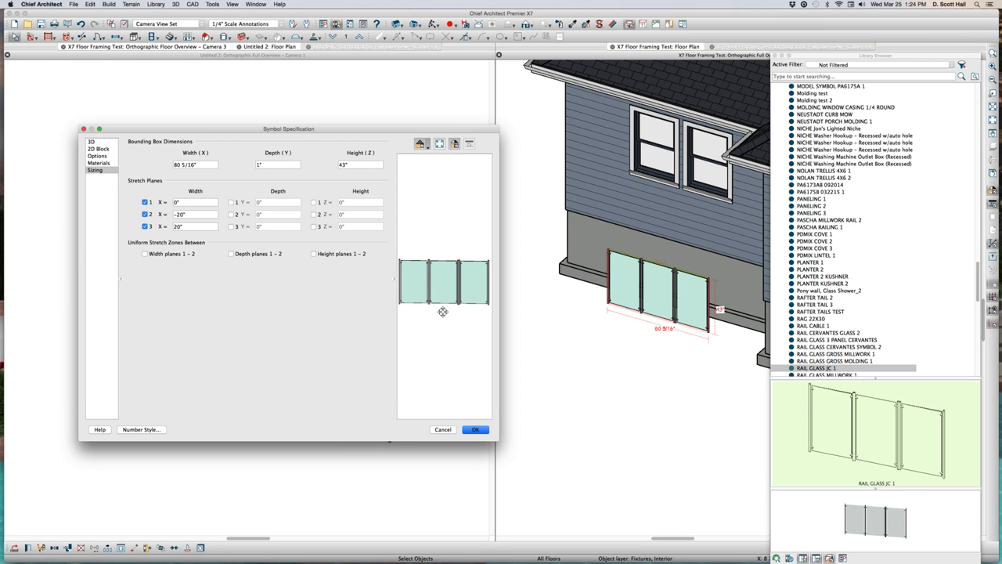
scroll(440, 312, "down", 1)
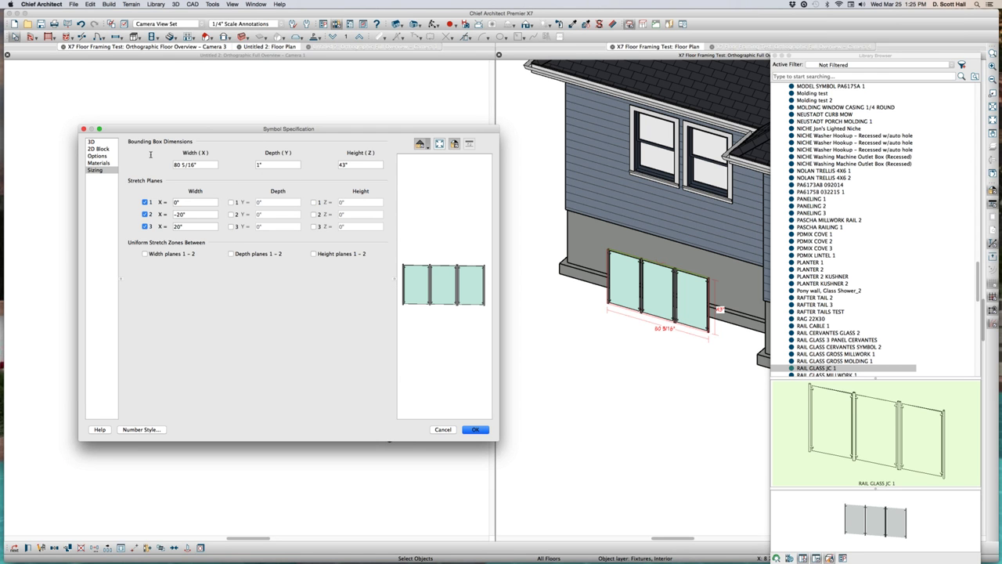
key("Tab")
Step: Set the outer stretch planes to X -26" (plane 2) and 26" (plane 3) and apply
left_click(177, 213)
type("3")
key("Tab")
left_click(192, 215)
type("-2")
type("6")
key("Tab")
type("6")
left_click(477, 429)
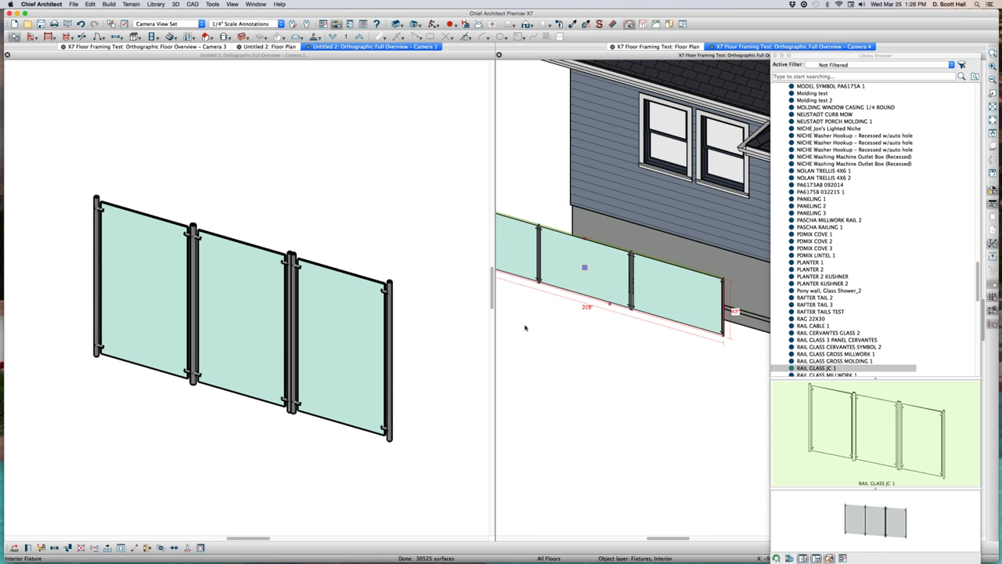
Step: Lengthen the glass railing beside the house by dragging its left end farther left
scroll(626, 266, "up", 3)
scroll(647, 250, "down", 5)
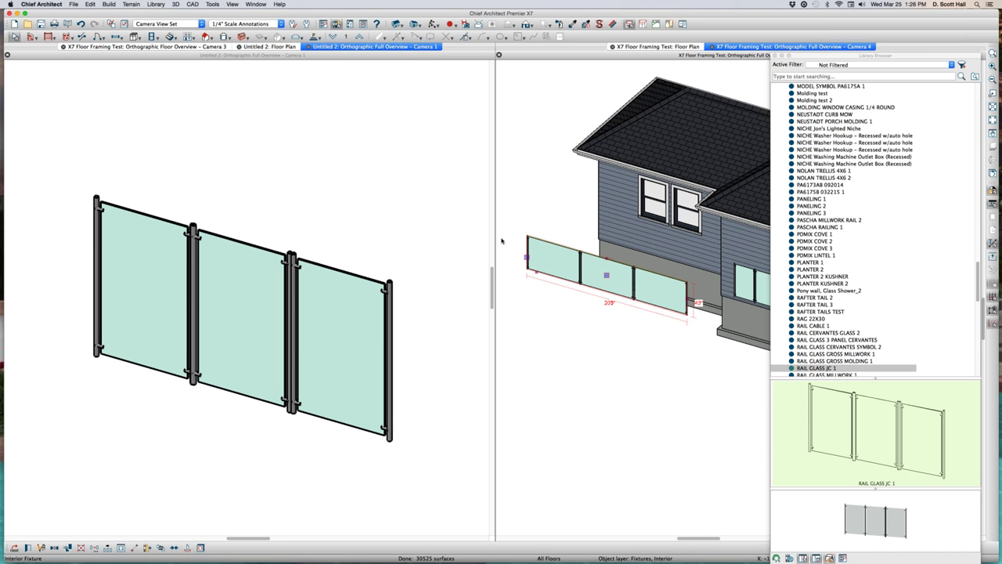
scroll(571, 258, "up", 5)
scroll(626, 212, "up", 2)
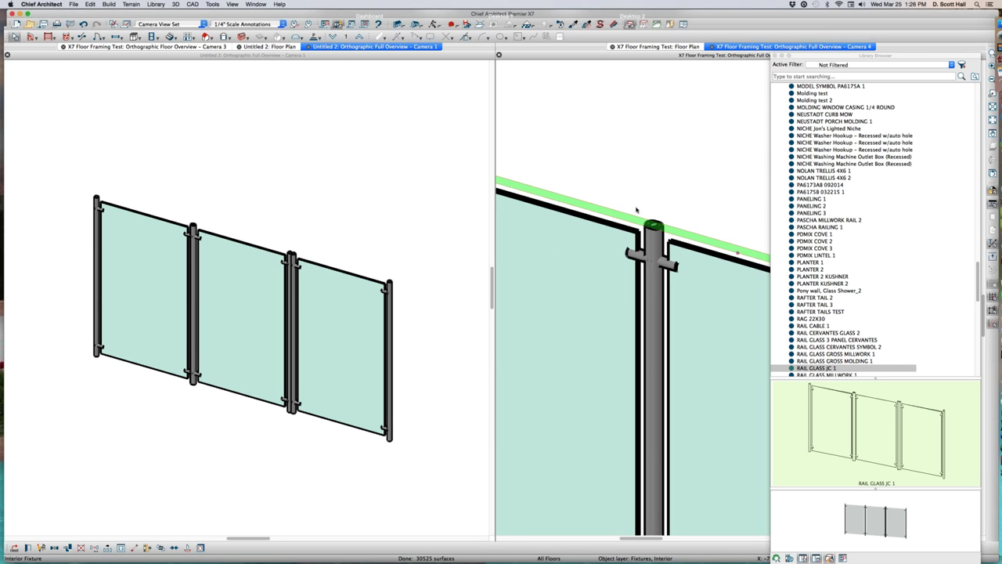
key("ctrl+Up")
left_click(624, 220)
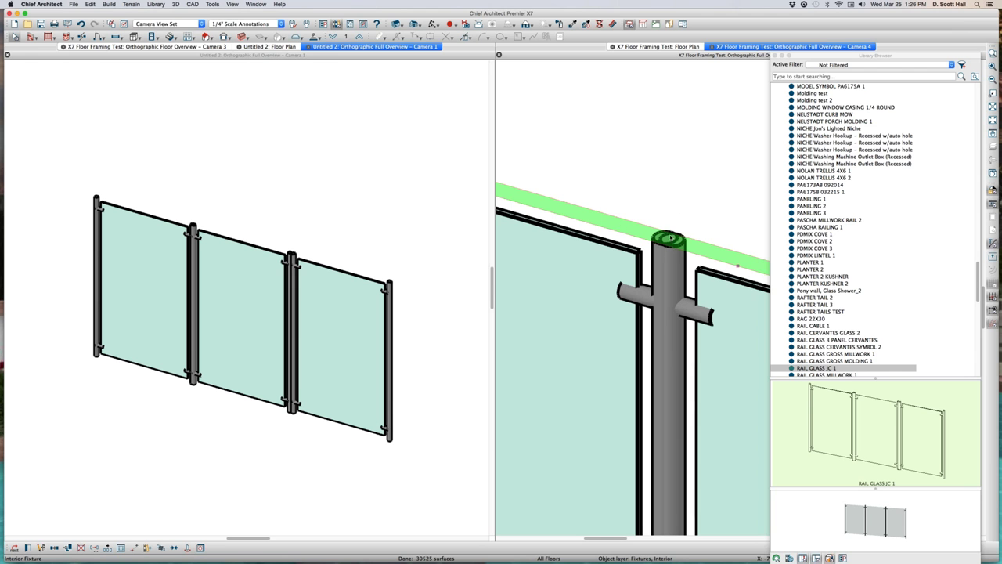
scroll(673, 233, "down", 3)
scroll(674, 259, "up", 3)
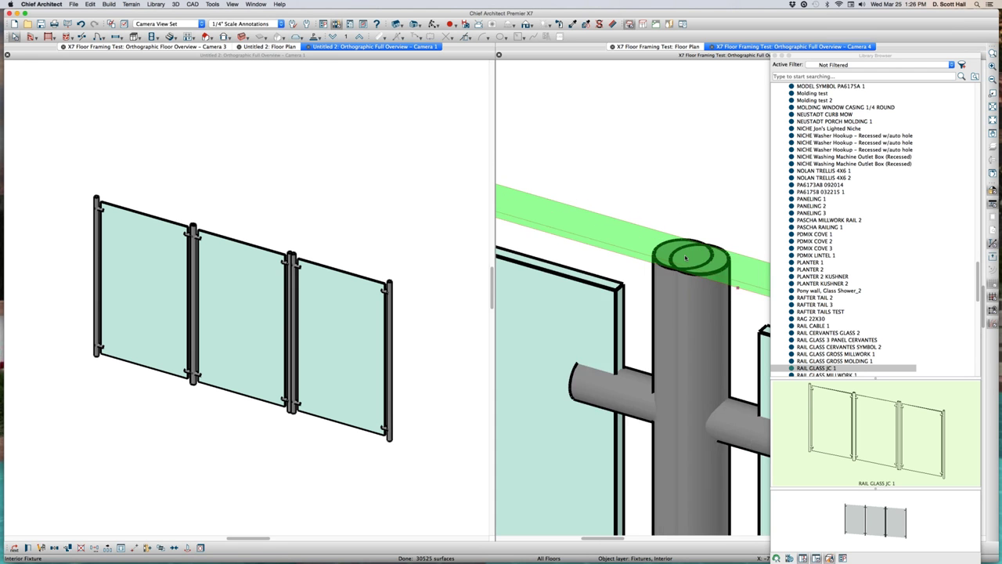
scroll(674, 288, "up", 2)
scroll(673, 288, "down", 1)
scroll(674, 288, "down", 1)
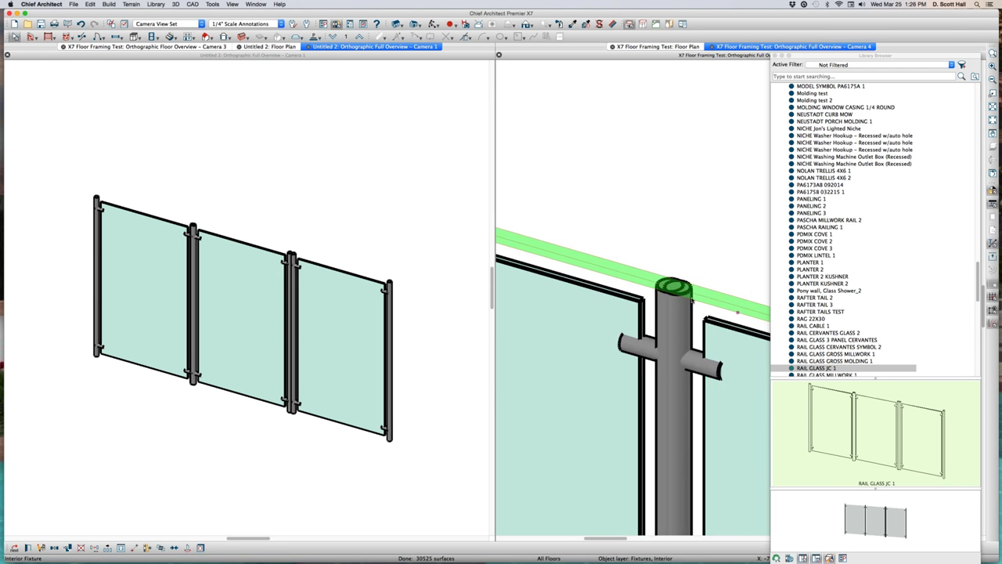
scroll(674, 290, "down", 1)
scroll(675, 289, "up", 1)
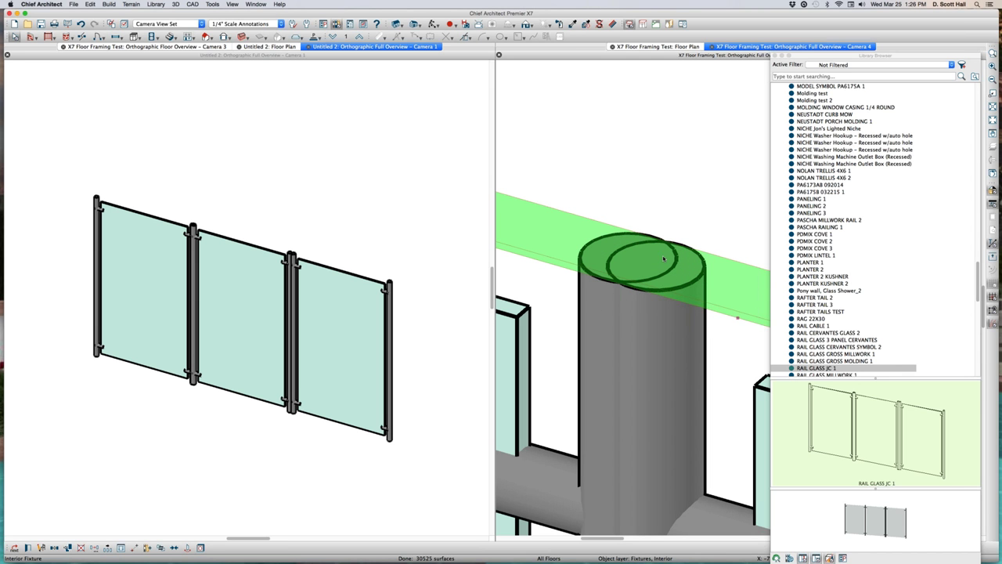
scroll(666, 254, "down", 1)
scroll(670, 253, "down", 1)
scroll(642, 255, "down", 1)
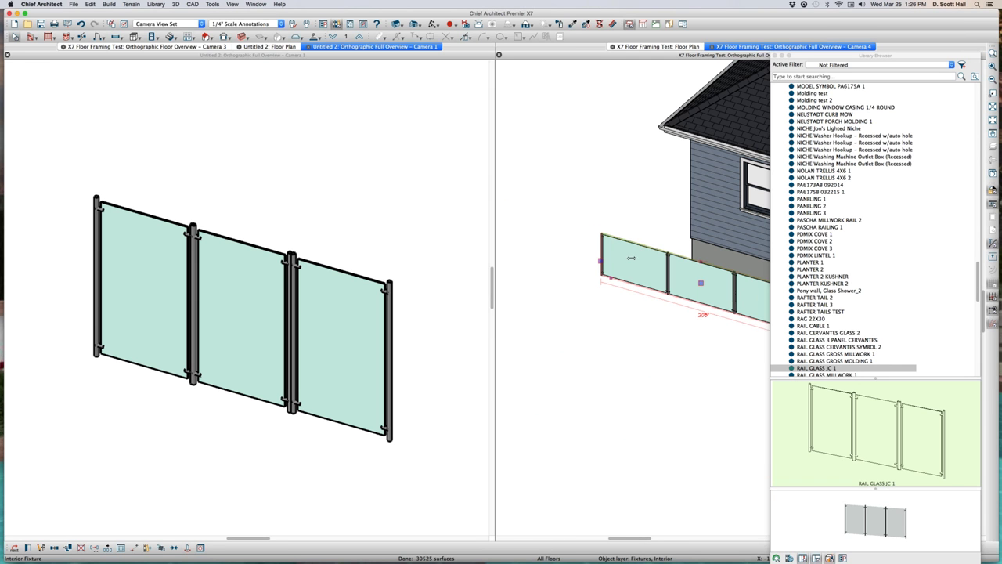
left_click_drag(631, 258, 543, 233)
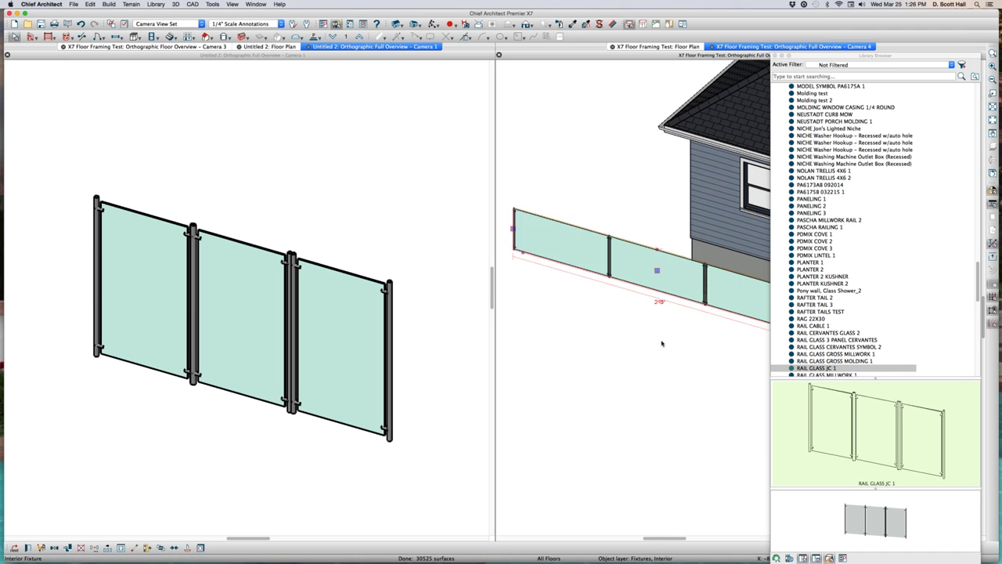
Step: Zoom the 3D view onto the railing posts to check they stay round
scroll(662, 343, "down", 2)
scroll(630, 310, "up", 1)
scroll(611, 317, "up", 1)
scroll(582, 332, "up", 2)
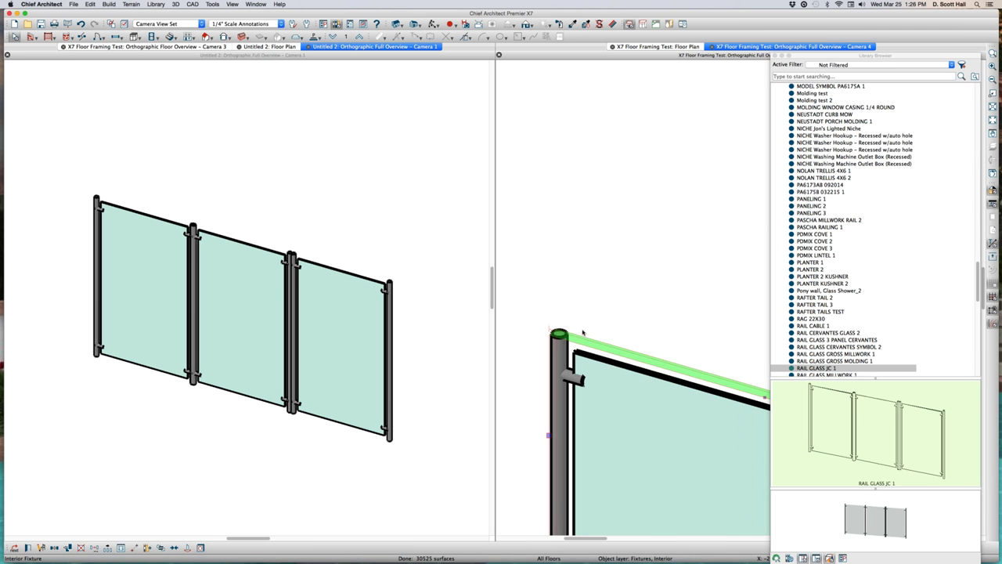
scroll(556, 338, "up", 3)
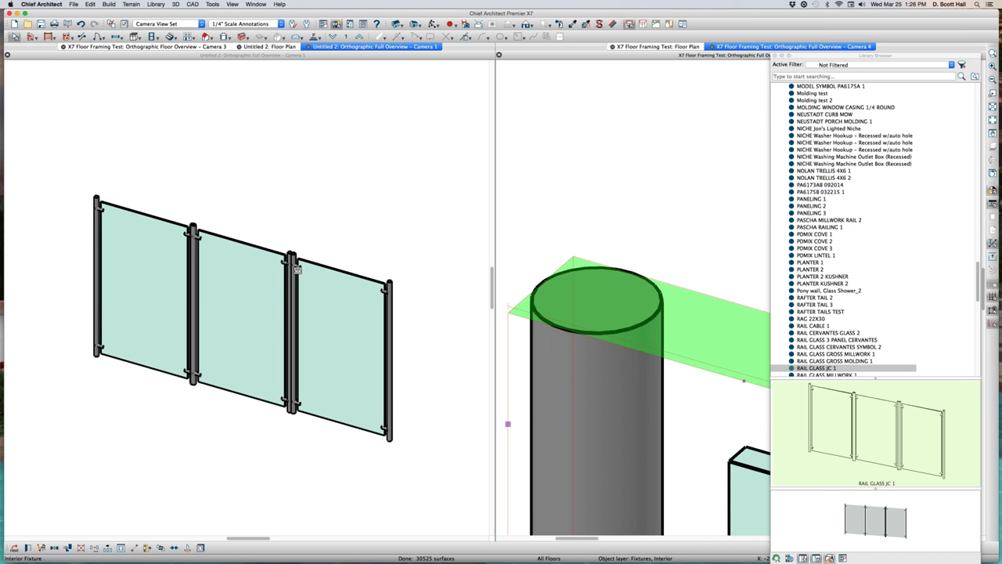
Step: Test-stretch the three-panel railing's left panel to 110" in the left view, then undo
scroll(274, 296, "down", 3)
left_click(236, 317)
scroll(233, 313, "up", 1)
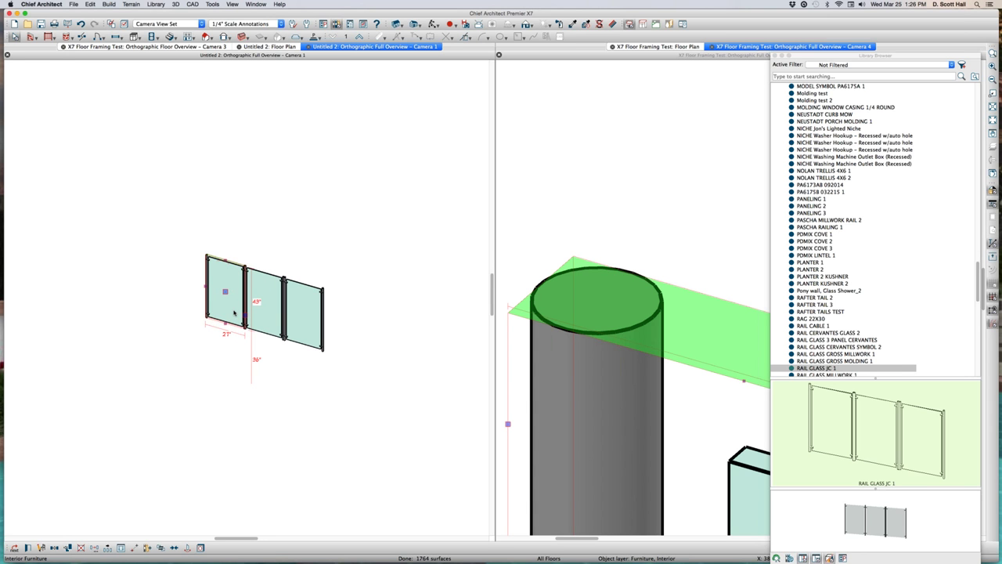
scroll(173, 282, "up", 1)
scroll(178, 281, "up", 2)
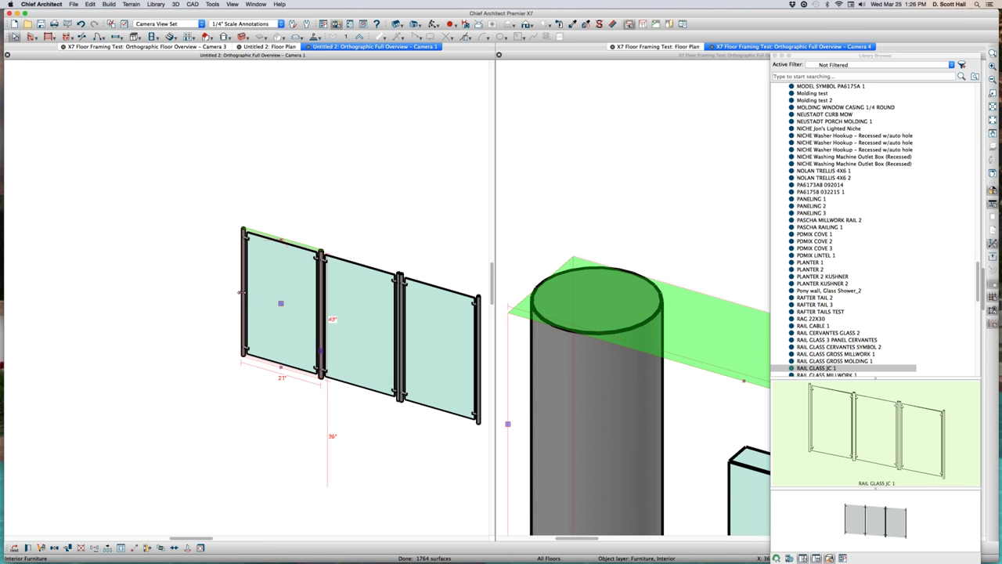
left_click_drag(77, 222, 32, 211)
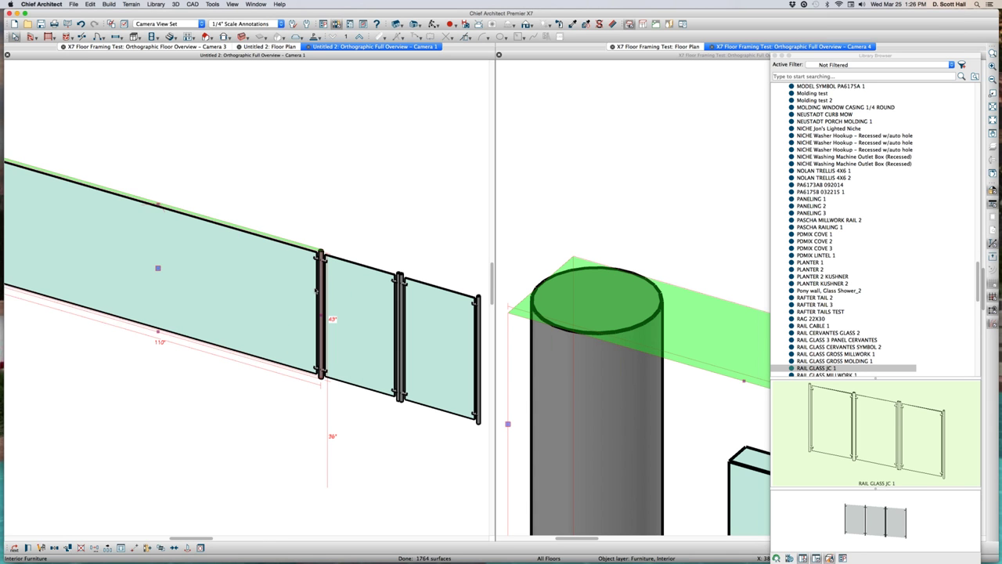
scroll(290, 308, "down", 2)
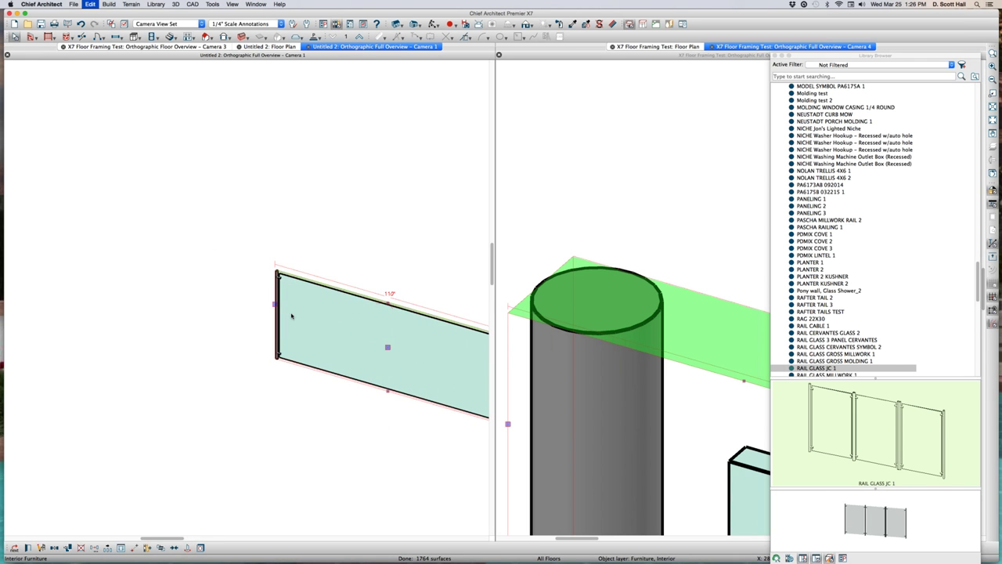
key("super+z")
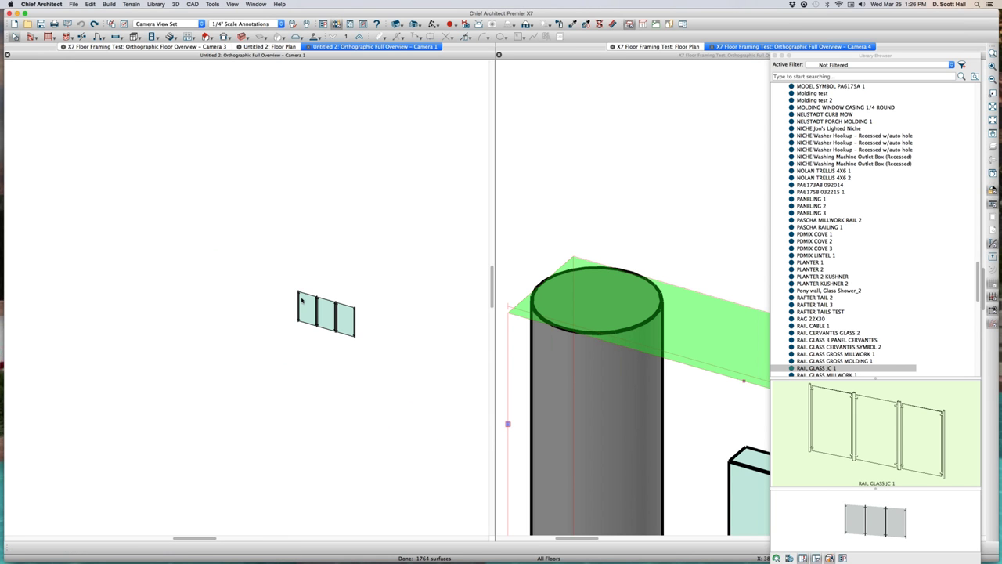
Step: Maximize the Camera 4 view and stretch the glass railing leftward to 441" long
left_click(615, 215)
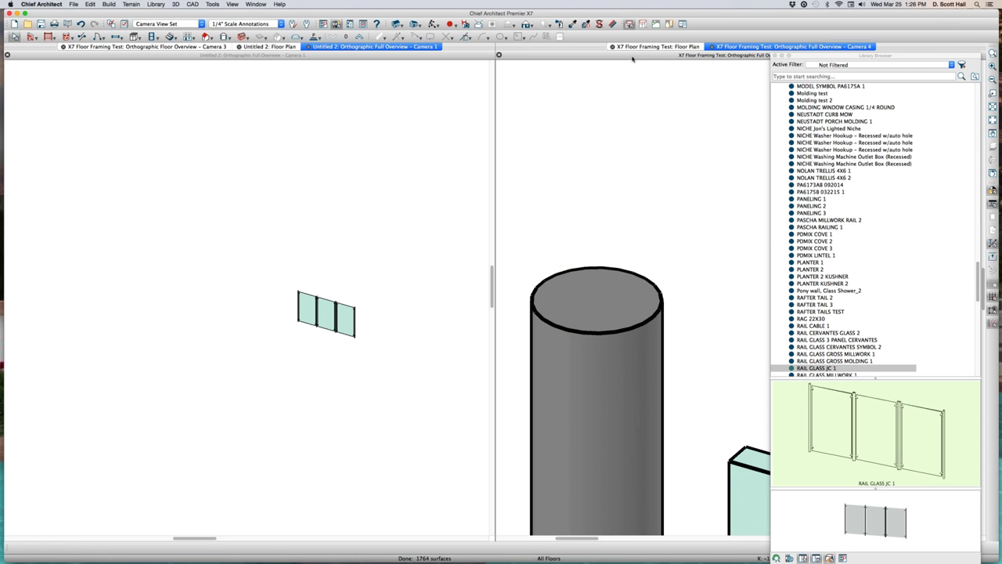
double_click(630, 60)
scroll(258, 188, "down", 3)
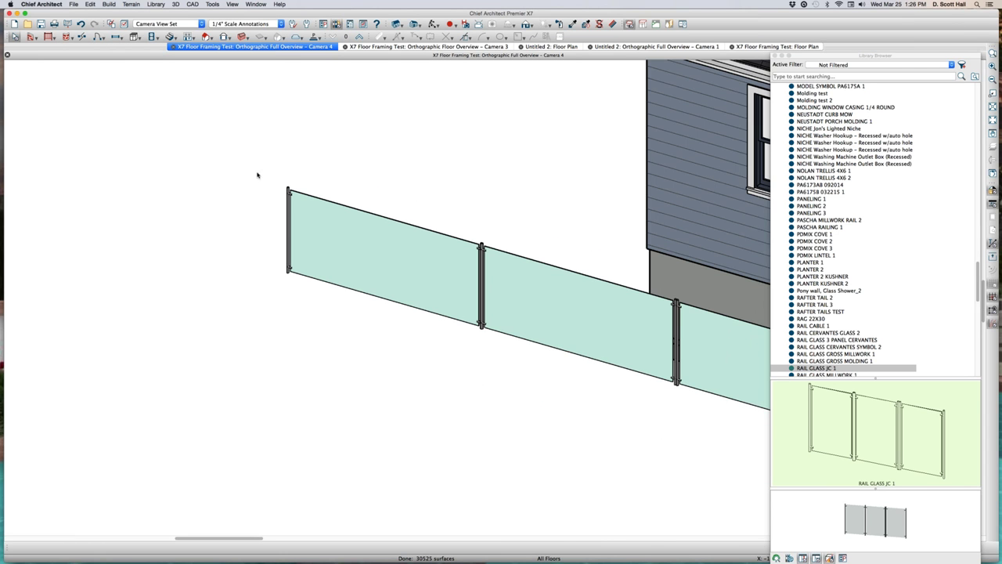
scroll(327, 201, "down", 2)
scroll(328, 213, "down", 2)
left_click(328, 213)
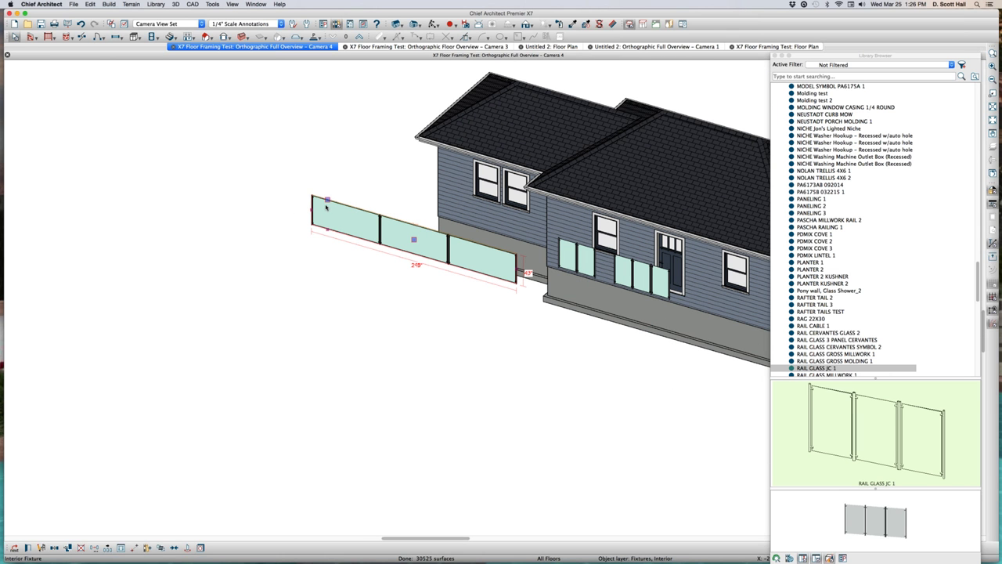
left_click_drag(309, 208, 175, 178)
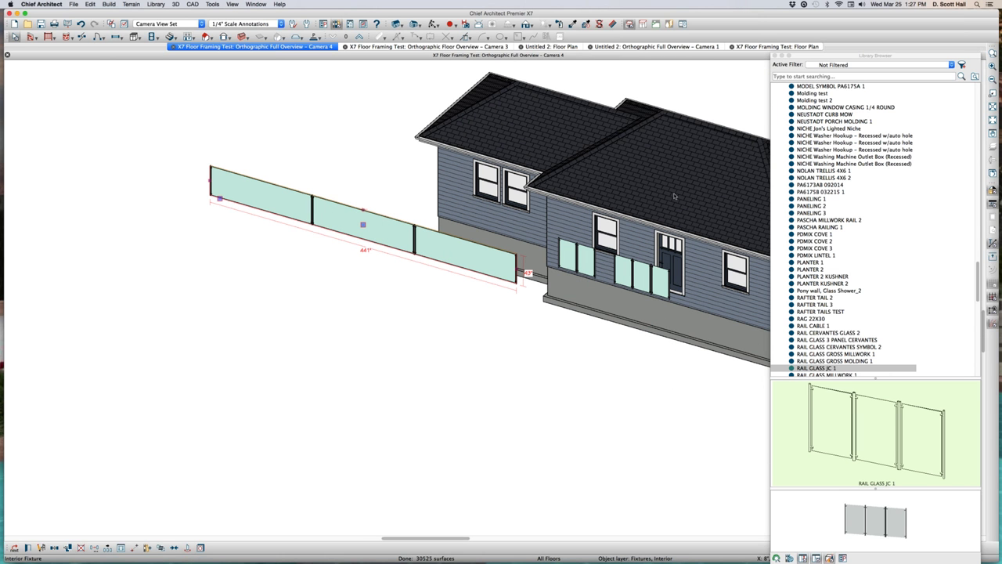